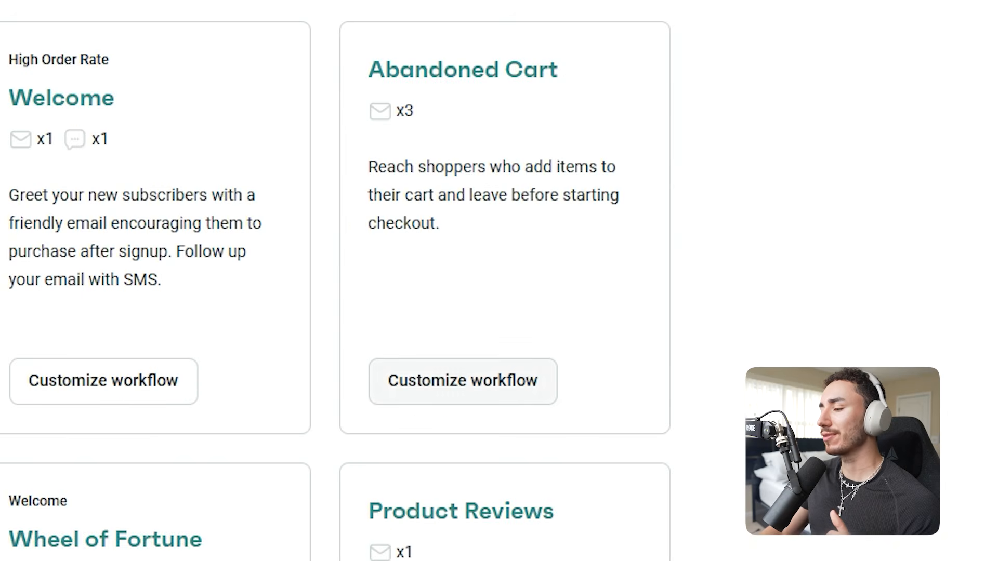
Customize the Abandoned Cart workflow and replace the sender's name in its first email
{"action": "left_click", "coordinate": [462, 381]}
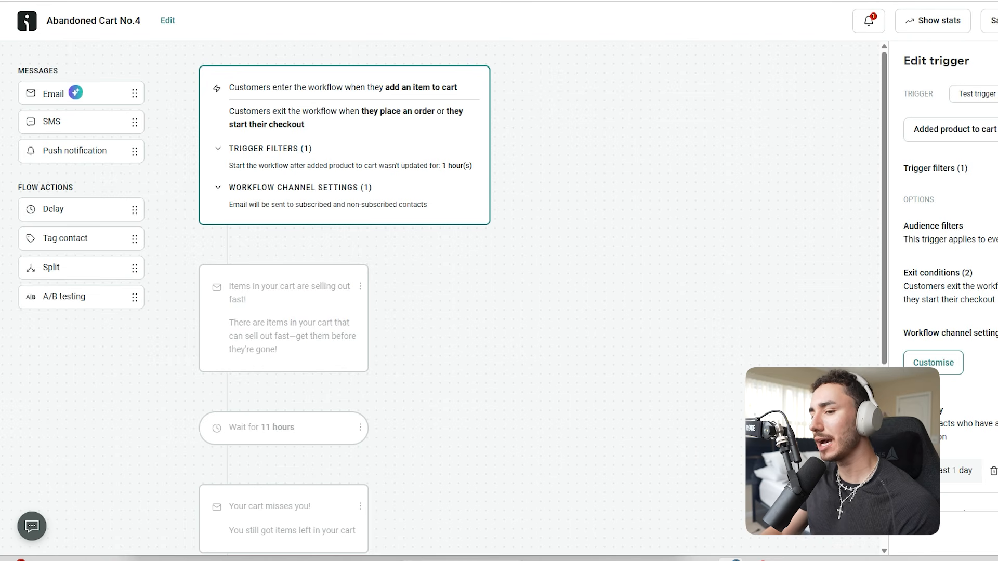
{"action": "left_click", "coordinate": [283, 318]}
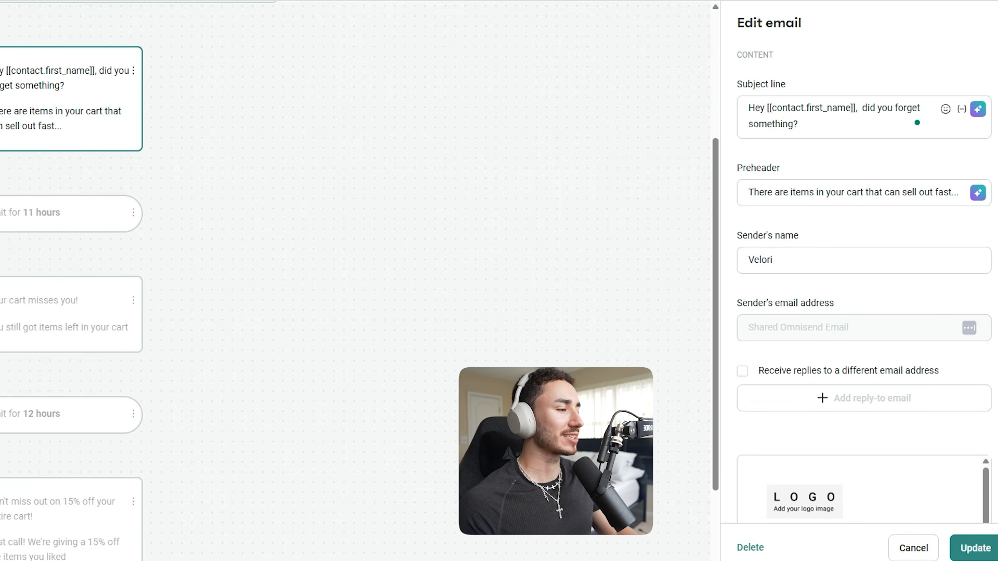
{"action": "double_click", "coordinate": [760, 260]}
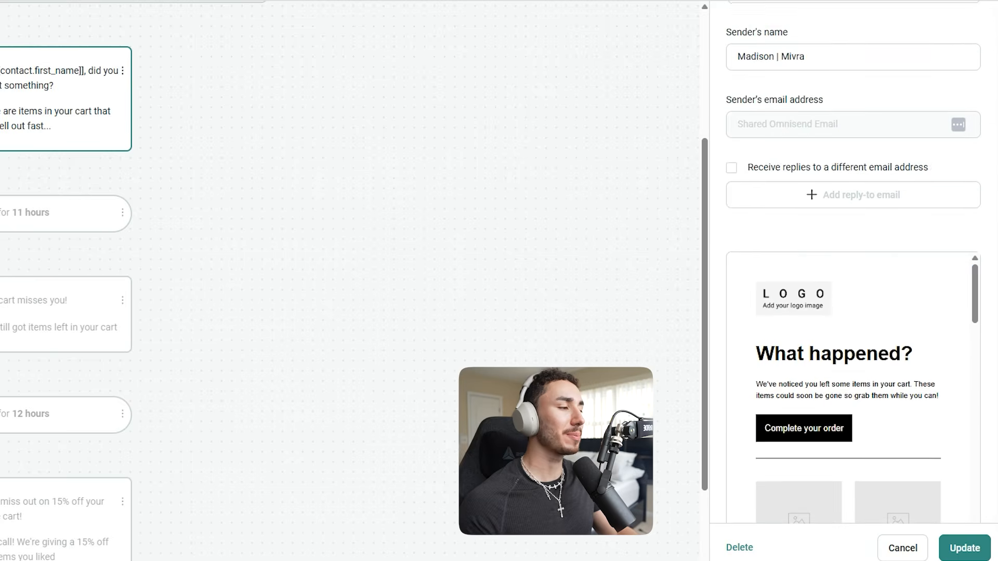
Save the first email's settings and open its content for editing
{"action": "scroll", "coordinate": [852, 280], "scroll_direction": "down", "scroll_amount": 5}
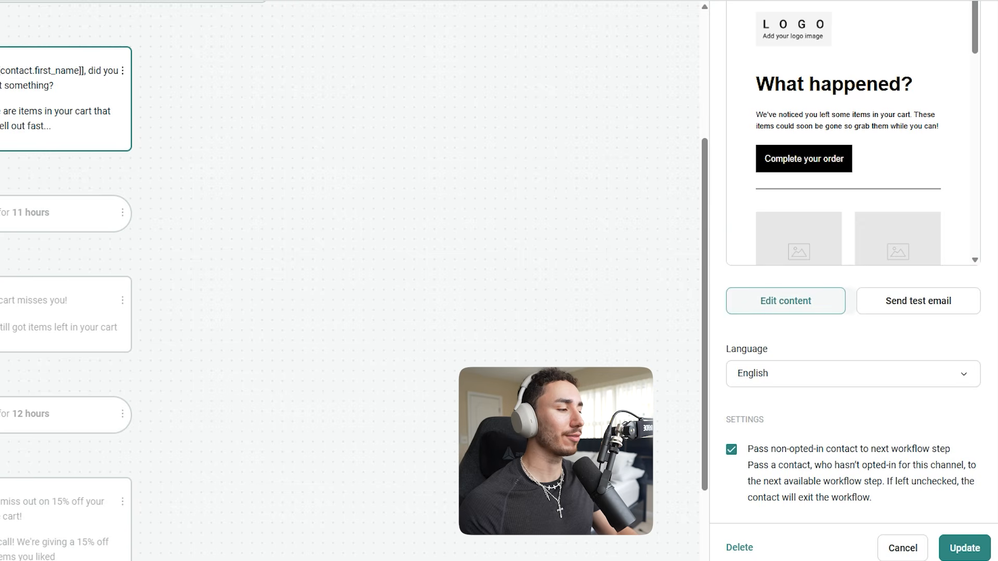
{"action": "left_click", "coordinate": [785, 301]}
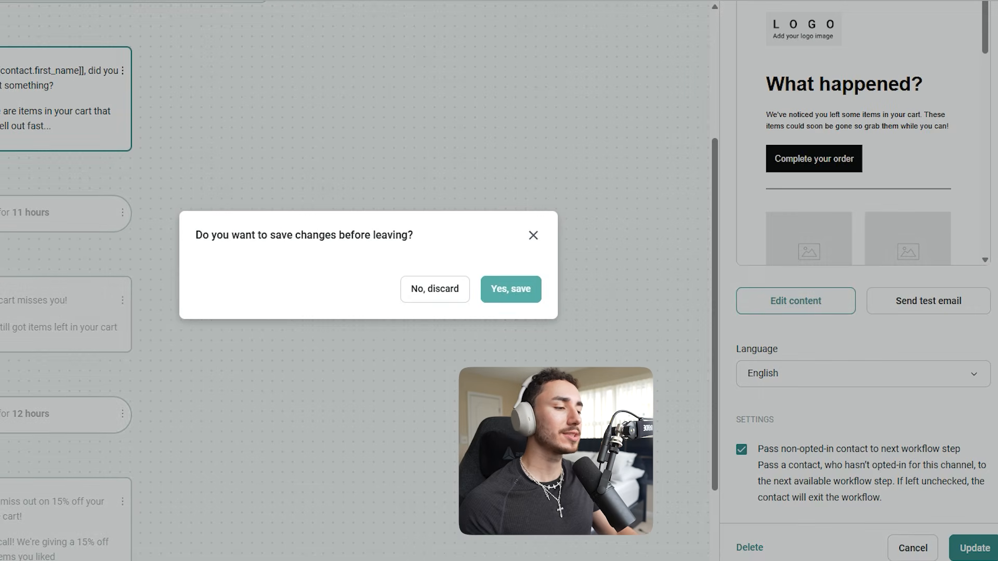
{"action": "left_click", "coordinate": [510, 289]}
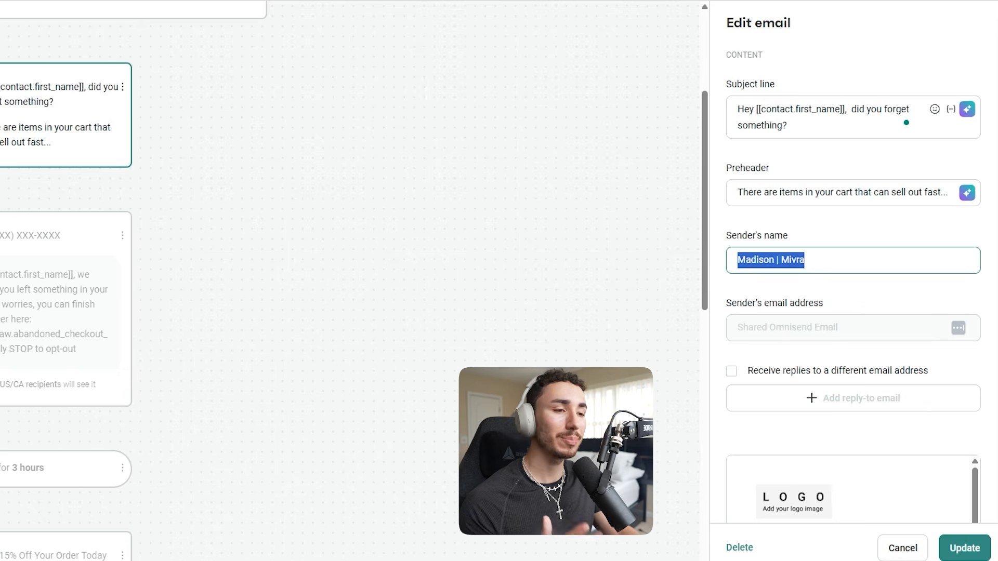
{"action": "left_click", "coordinate": [62, 291]}
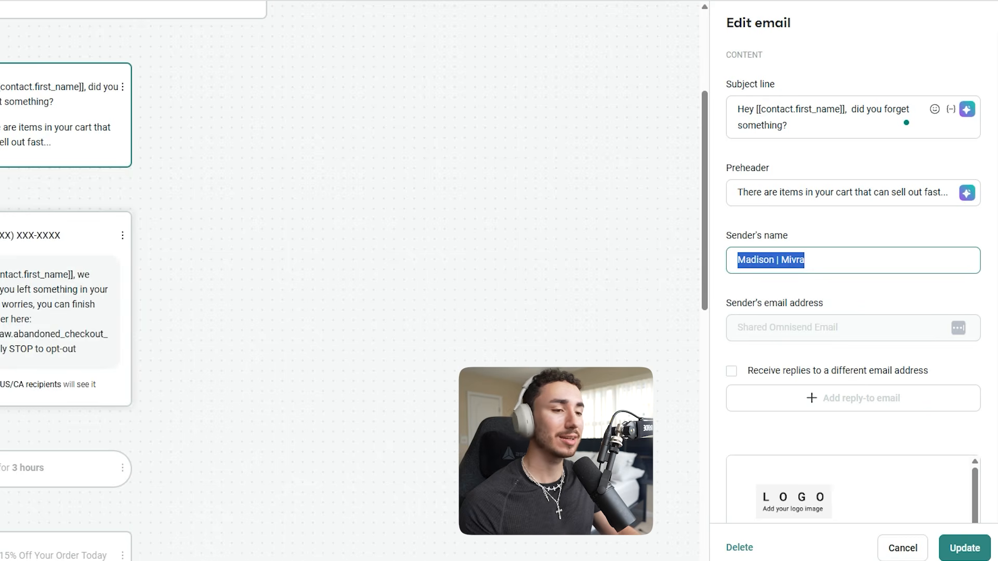
{"action": "left_click", "coordinate": [62, 115]}
{"action": "scroll", "coordinate": [852, 490], "scroll_direction": "down", "scroll_amount": 3}
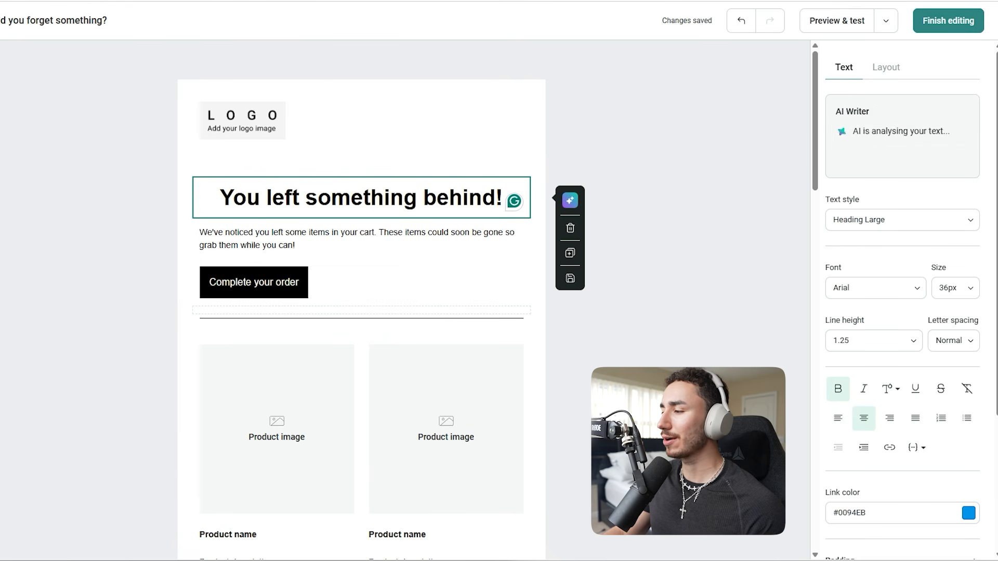
Delete the paragraph, the "Complete your order" button and the divider line beneath the email's heading
{"action": "left_click", "coordinate": [361, 239]}
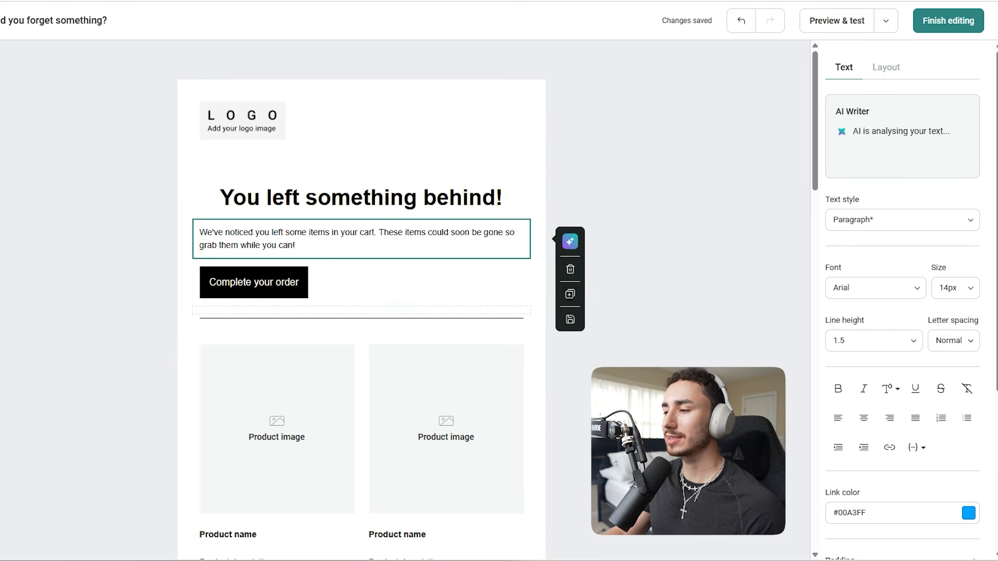
{"action": "left_click", "coordinate": [570, 268]}
{"action": "left_click", "coordinate": [361, 243]}
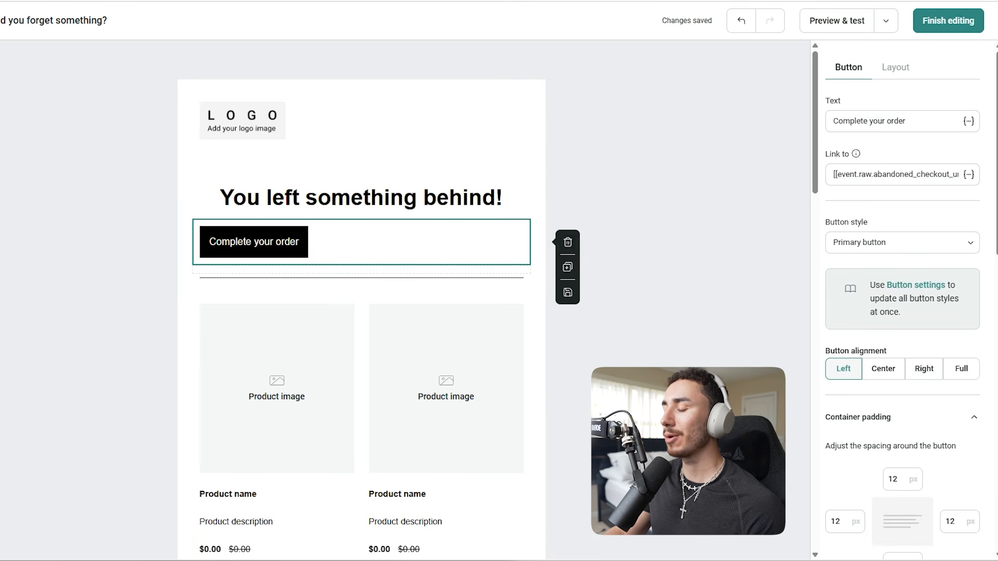
{"action": "left_click", "coordinate": [567, 242]}
{"action": "left_click", "coordinate": [447, 231]}
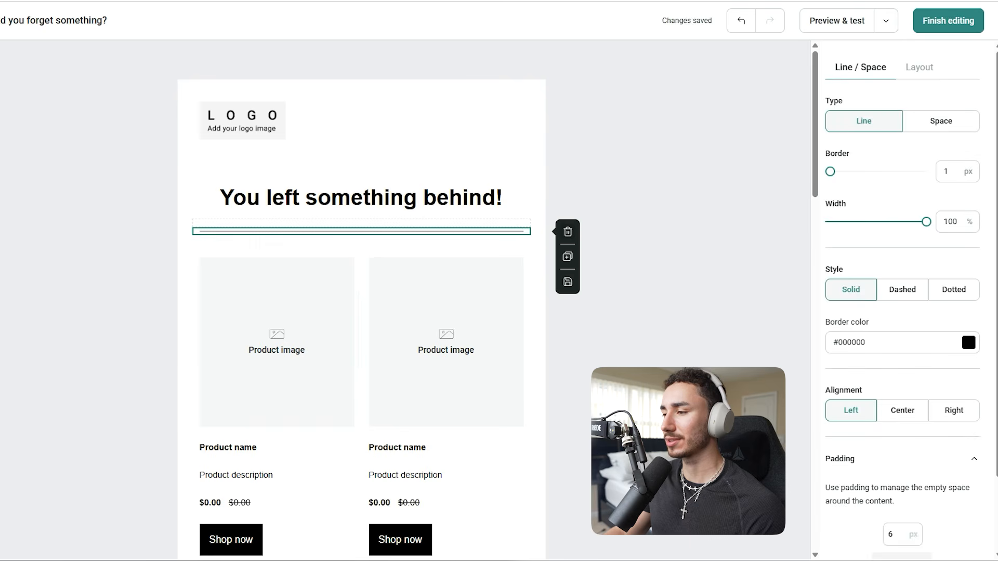
{"action": "left_click", "coordinate": [567, 232]}
Set the abandoned products block to show 1 product in 1 column
{"action": "left_click", "coordinate": [445, 332]}
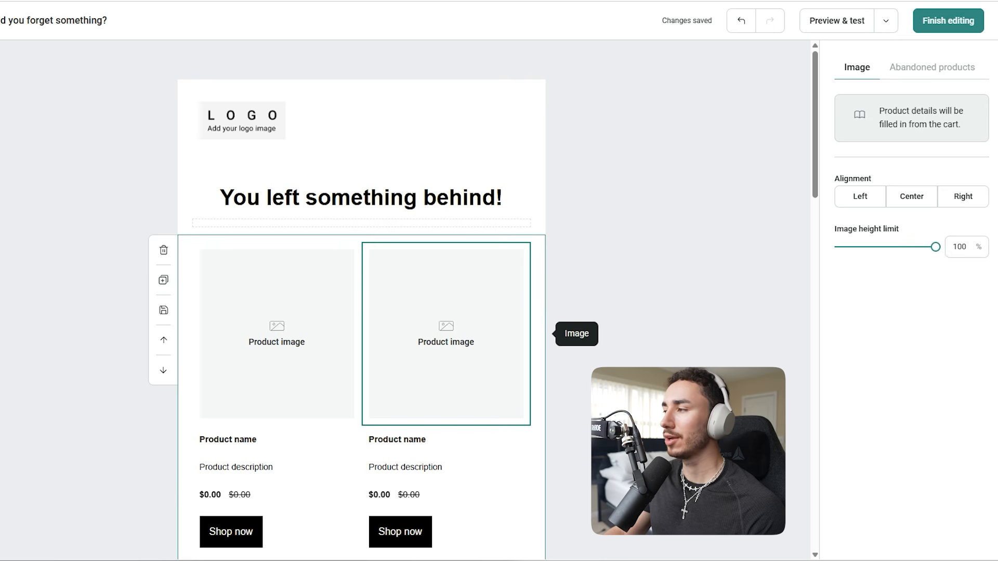
{"action": "left_click", "coordinate": [931, 67]}
{"action": "scroll", "coordinate": [902, 301], "scroll_direction": "down", "scroll_amount": 3}
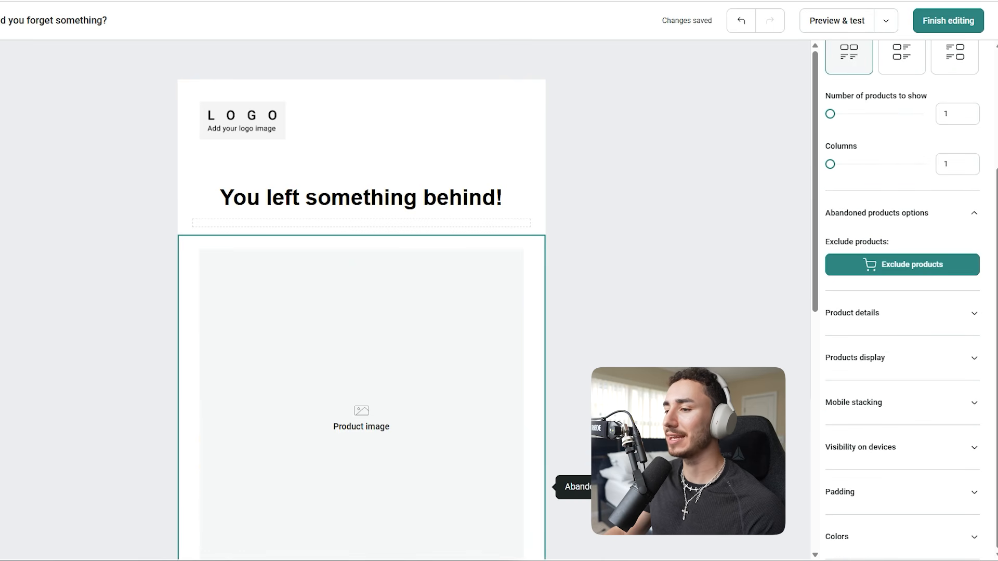
{"action": "scroll", "coordinate": [405, 233], "scroll_direction": "down", "scroll_amount": 5}
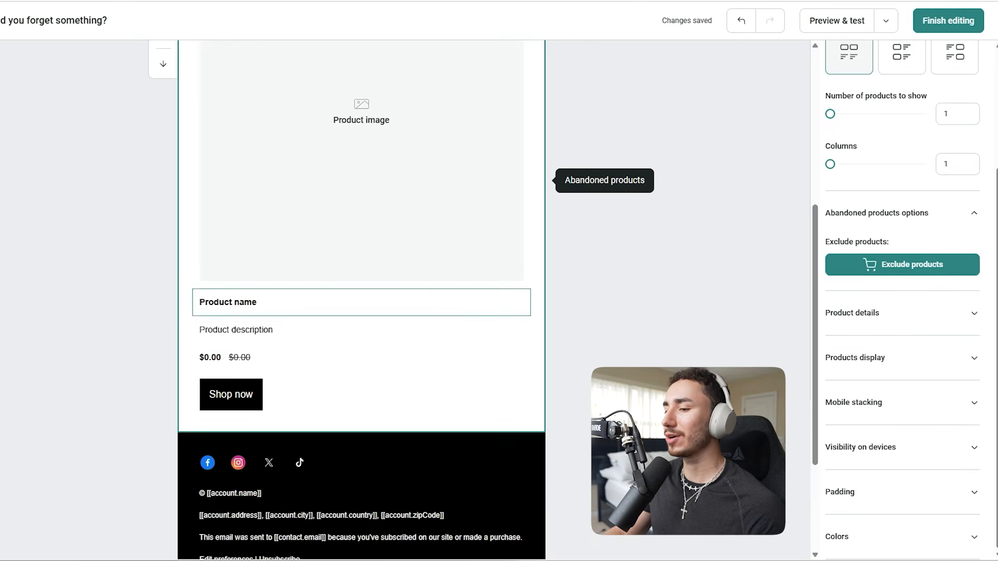
{"action": "scroll", "coordinate": [902, 301], "scroll_direction": "up", "scroll_amount": 3}
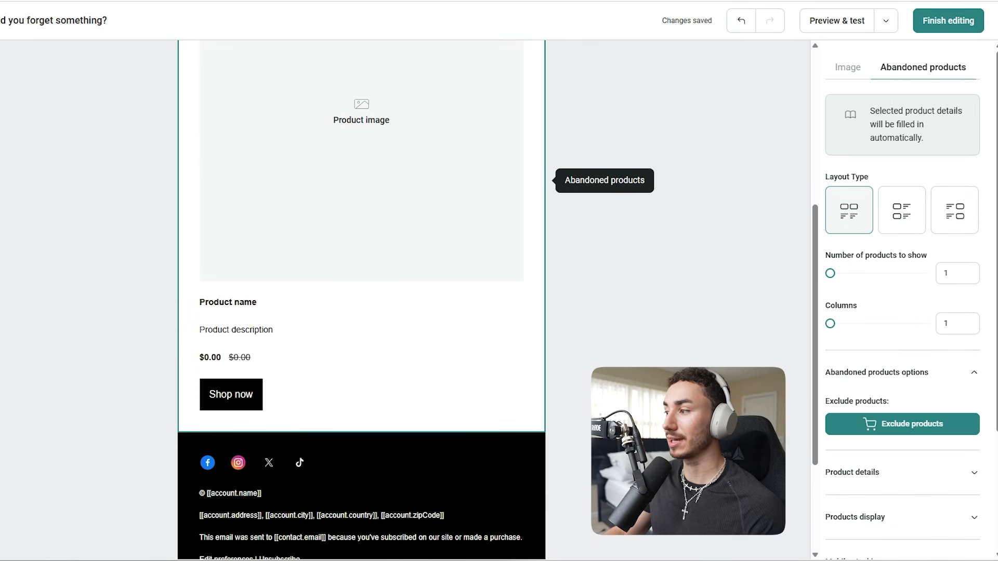
Hide the price, title and description in the abandoned products block, keeping only the image and button
{"action": "scroll", "coordinate": [902, 301], "scroll_direction": "down", "scroll_amount": 3}
{"action": "left_click", "coordinate": [852, 312]}
{"action": "scroll", "coordinate": [902, 302], "scroll_direction": "down", "scroll_amount": 2}
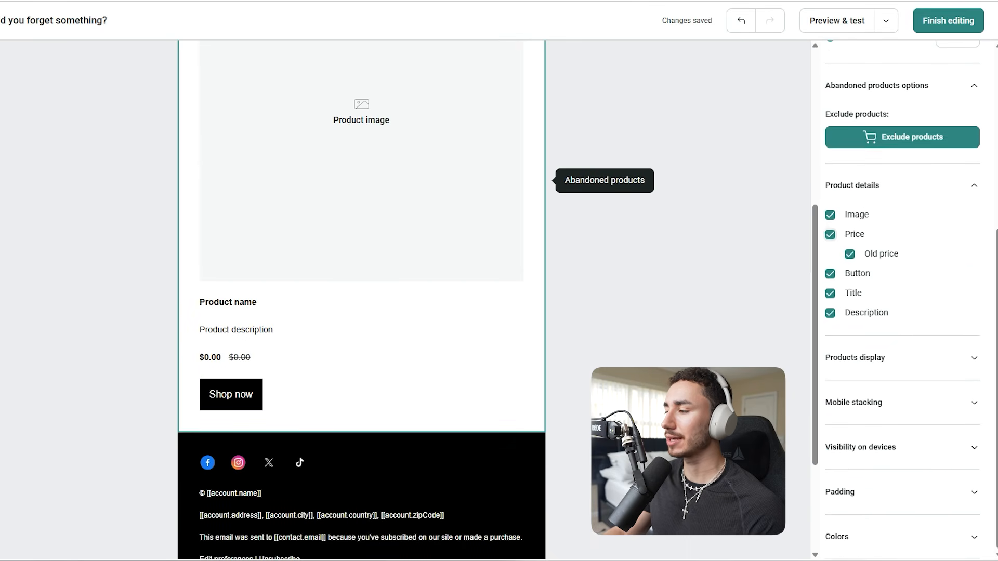
{"action": "left_click", "coordinate": [830, 234]}
{"action": "left_click", "coordinate": [830, 293]}
{"action": "left_click", "coordinate": [830, 313]}
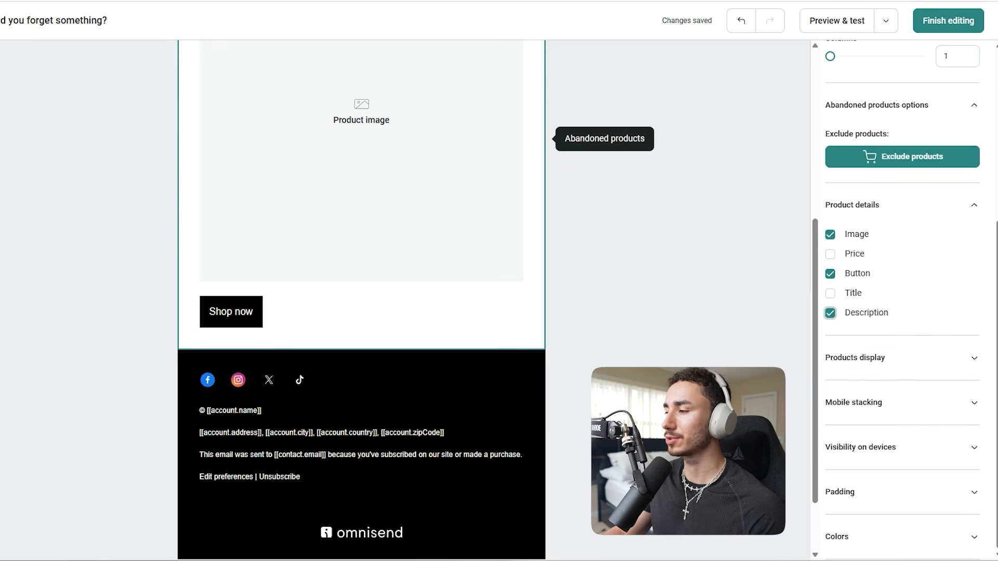
Make the product block's button full width and change its text to "Complete Your Order"
{"action": "left_click", "coordinate": [232, 312]}
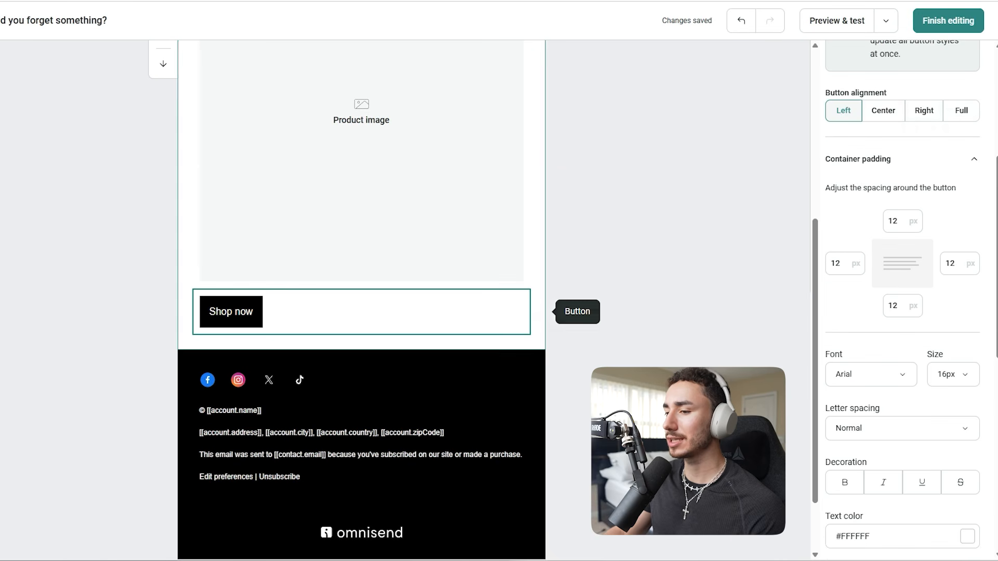
{"action": "left_click", "coordinate": [961, 111]}
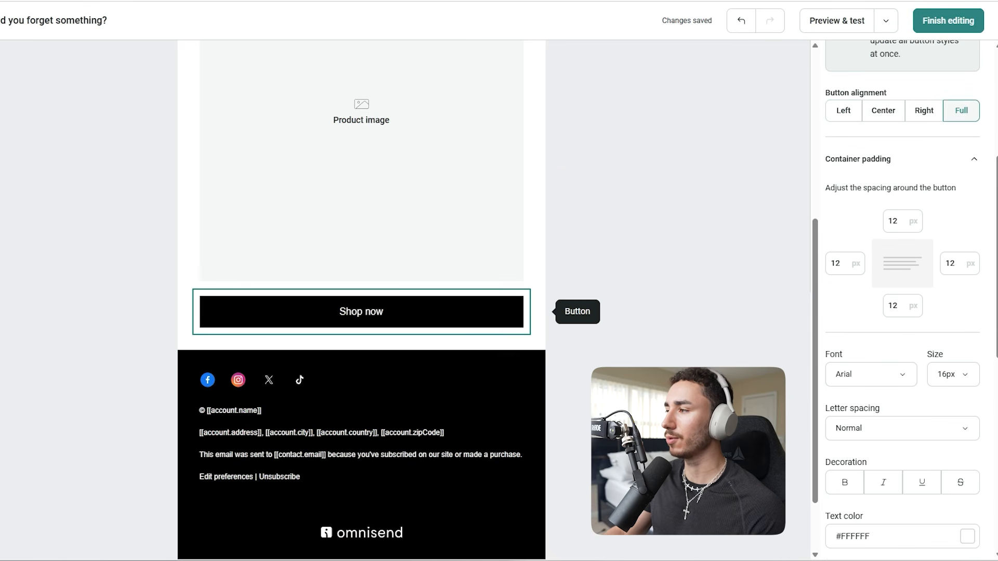
{"action": "scroll", "coordinate": [903, 300], "scroll_direction": "up", "scroll_amount": 5}
{"action": "left_click_drag", "start_coordinate": [864, 183], "coordinate": [833, 183]}
{"action": "type", "text": "Complete Your Order"}
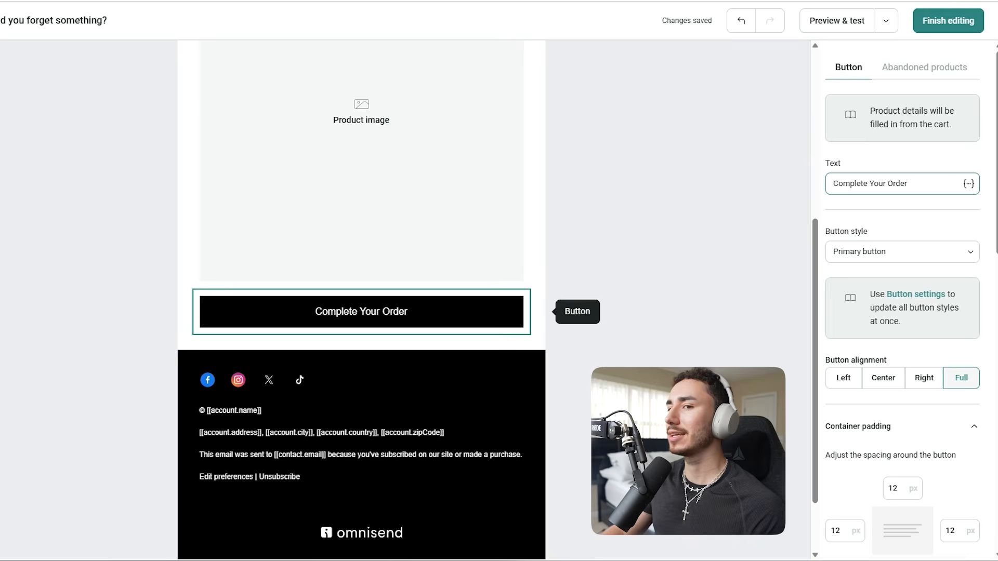
Add a section below the product block with a personalized message about the saved cart and a button under it
{"action": "left_click", "coordinate": [104, 187]}
{"action": "left_click", "coordinate": [163, 93]}
{"action": "left_click_drag", "start_coordinate": [174, 145], "coordinate": [530, 364]}
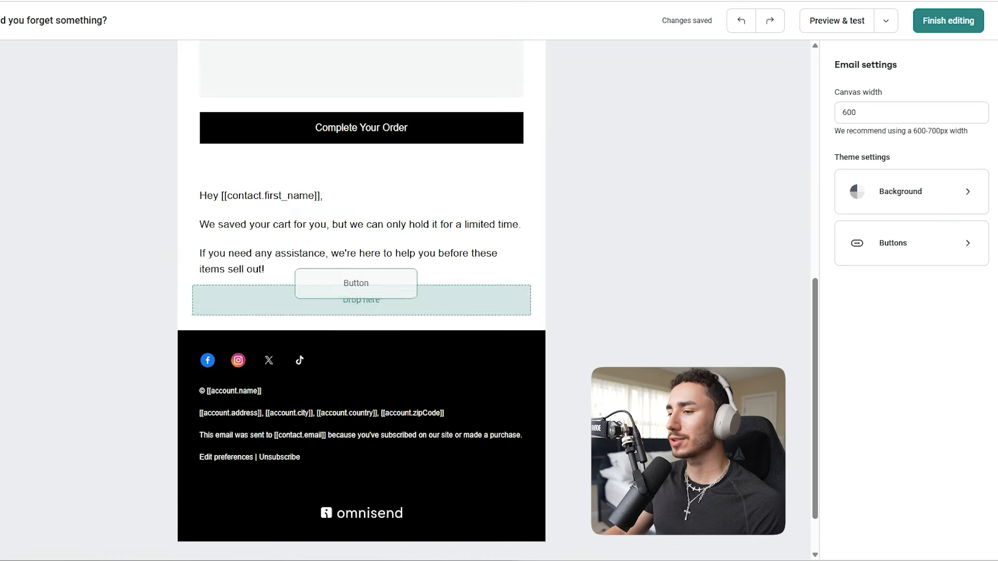
{"action": "mouse_move", "coordinate": [357, 283]}
{"action": "left_mouse_down"}
{"action": "mouse_move", "coordinate": [370, 286]}
{"action": "mouse_move", "coordinate": [364, 263]}
{"action": "mouse_move", "coordinate": [365, 299]}
{"action": "left_mouse_up"}
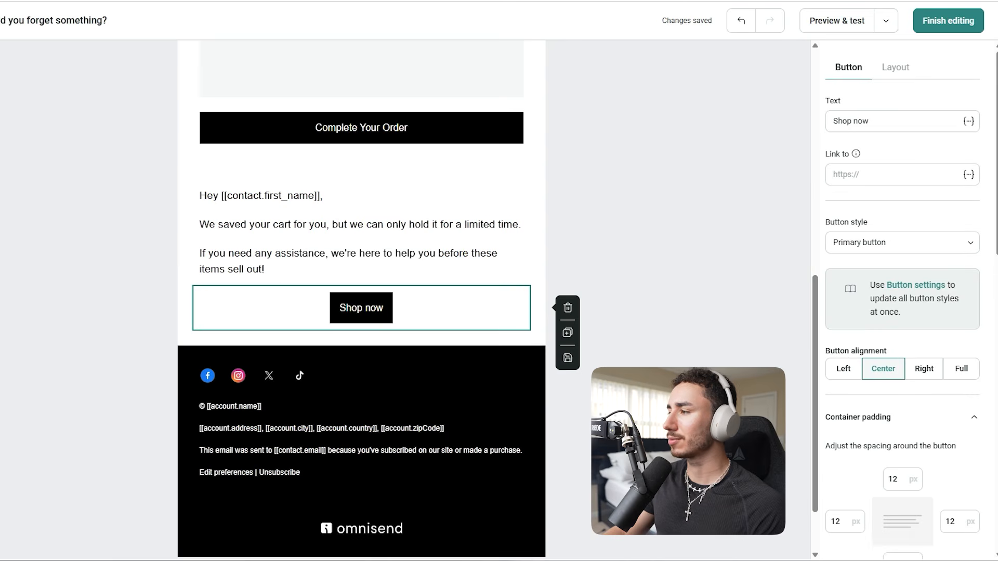
Label the new button "Finish Your Order", link it to the abandoned checkout URL variable and make it full width
{"action": "triple_click", "coordinate": [850, 121]}
{"action": "type", "text": "Fo"}
{"action": "type", "text": "nish Your O"}
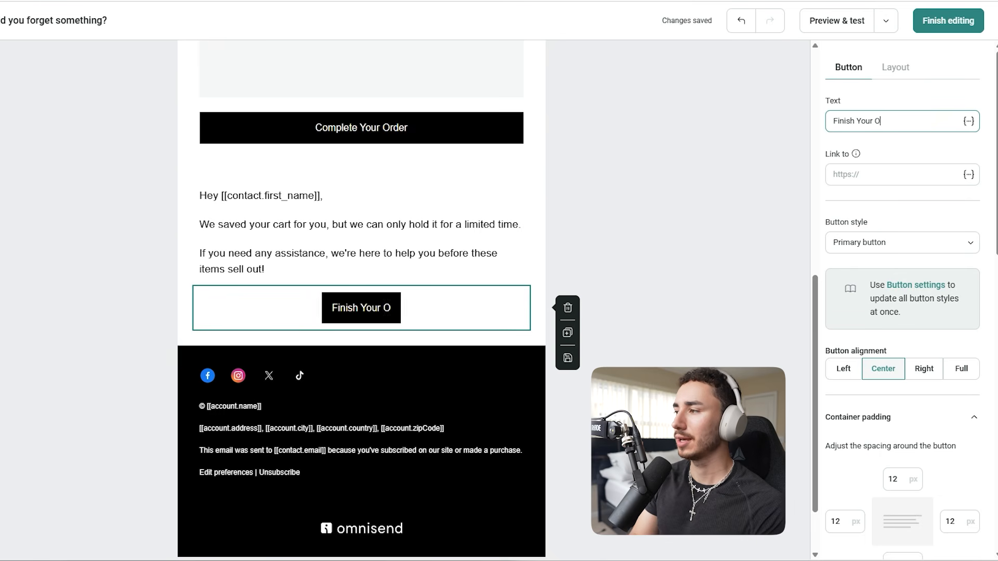
{"action": "type", "text": "rder"}
{"action": "left_click", "coordinate": [894, 175]}
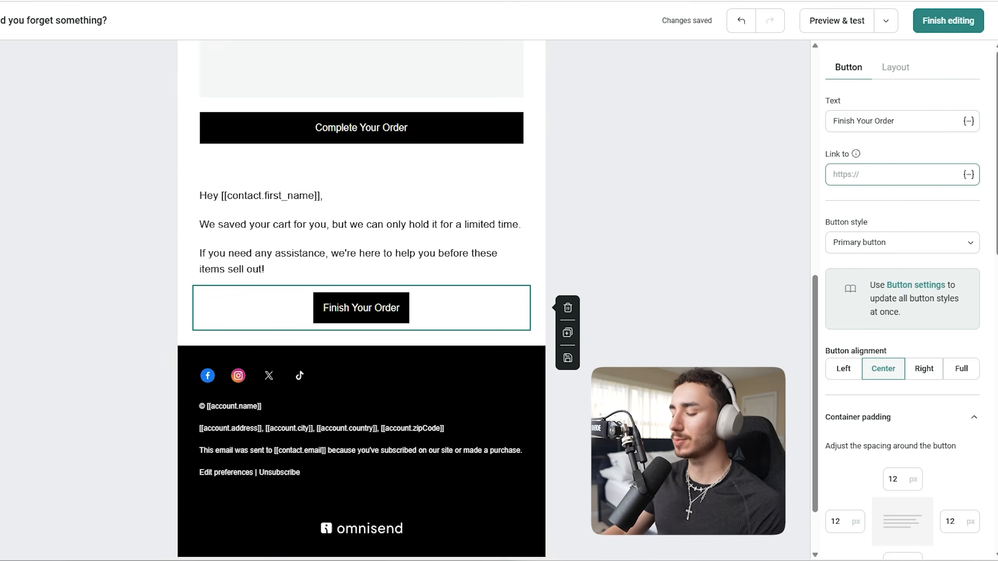
{"action": "type", "text": "[[event.raw.abandoned_checkout_url]]"}
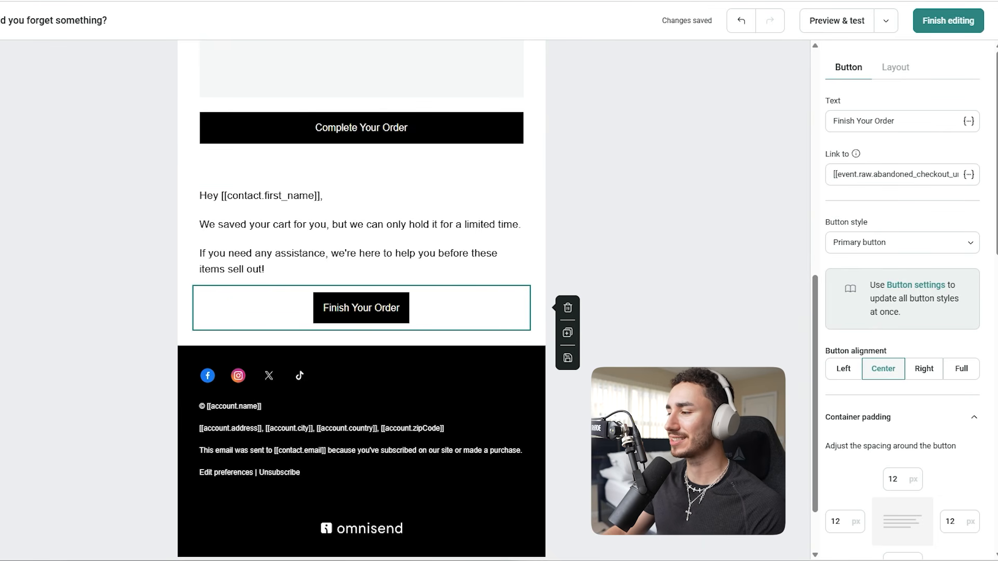
{"action": "left_click", "coordinate": [961, 369]}
Add a "Best Wishes" sign-off from the Head Of Customer Support below the button and delete the footer's social icons
{"action": "left_click_drag", "start_coordinate": [151, 327], "coordinate": [519, 359]}
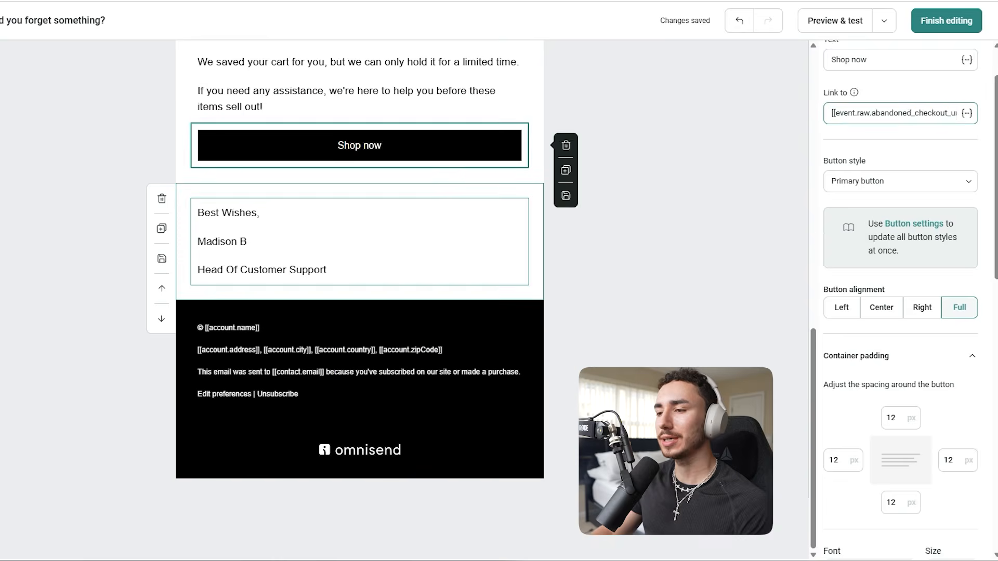
{"action": "left_click", "coordinate": [512, 269]}
{"action": "key", "text": "ctrl+a"}
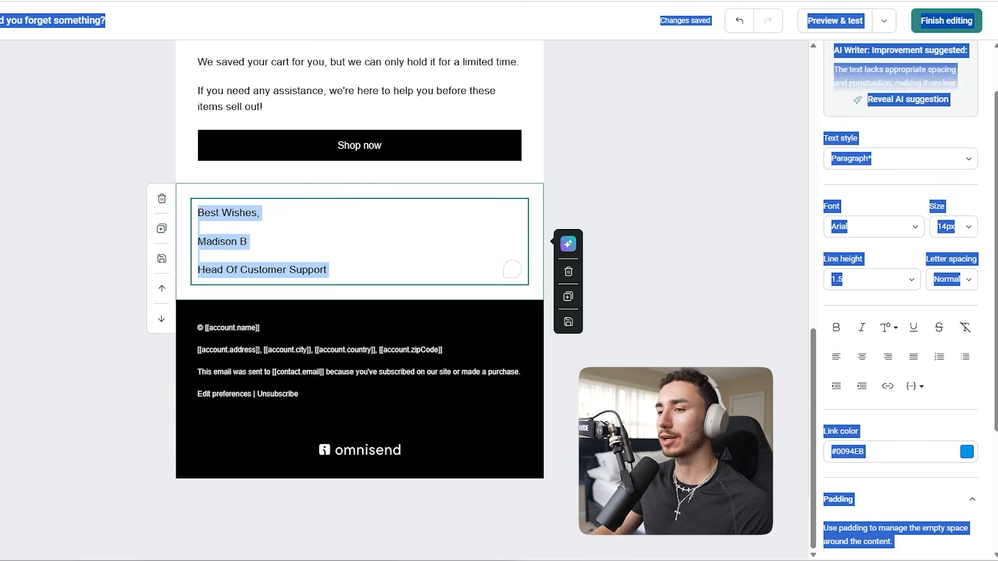
{"action": "left_click", "coordinate": [512, 269]}
{"action": "key", "text": "ctrl+a"}
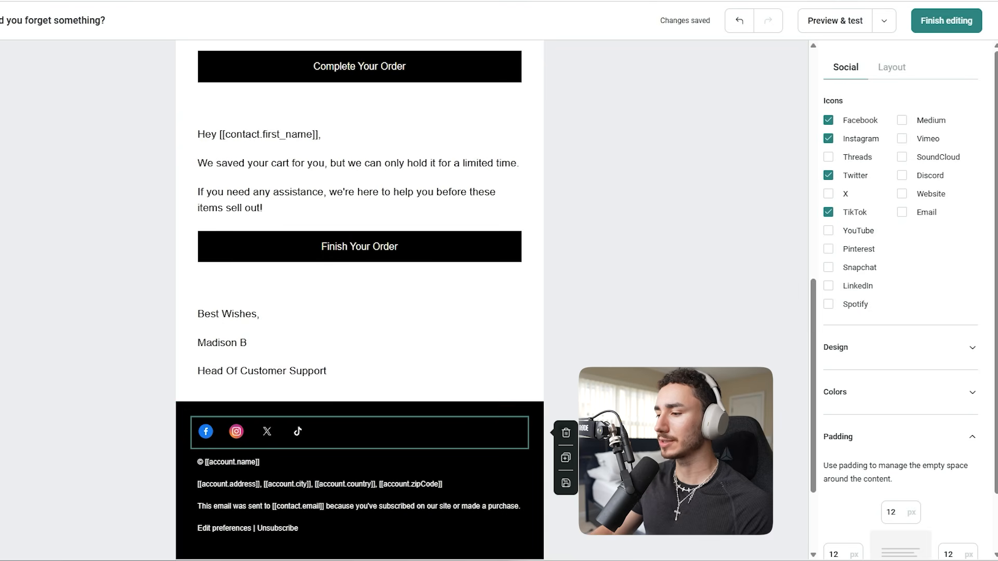
{"action": "left_click", "coordinate": [566, 433]}
Replace the placeholder logo at the start of the email with the Mivra logo and center it
{"action": "scroll", "coordinate": [363, 364], "scroll_direction": "up", "scroll_amount": 10}
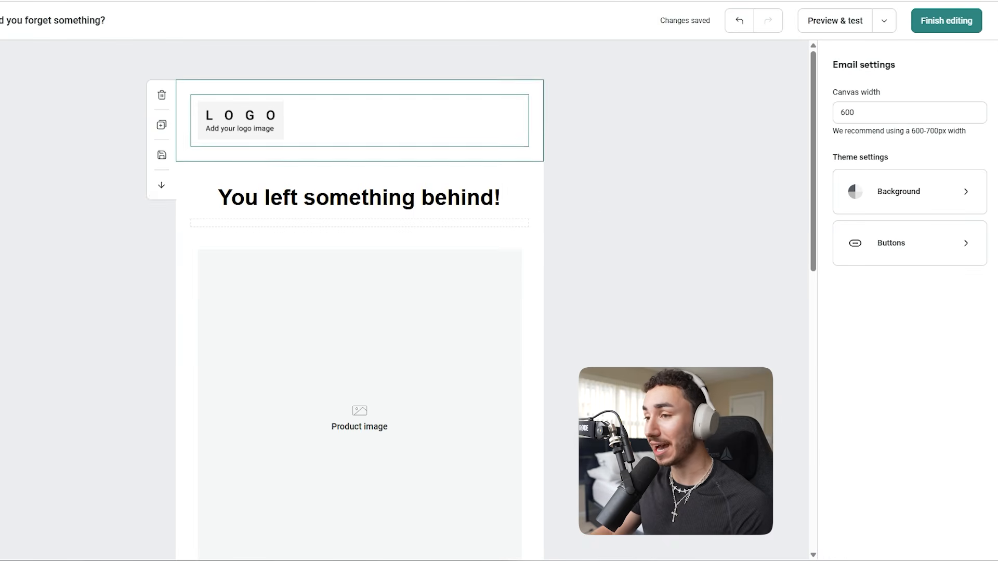
{"action": "left_click", "coordinate": [240, 121]}
{"action": "left_click", "coordinate": [893, 222]}
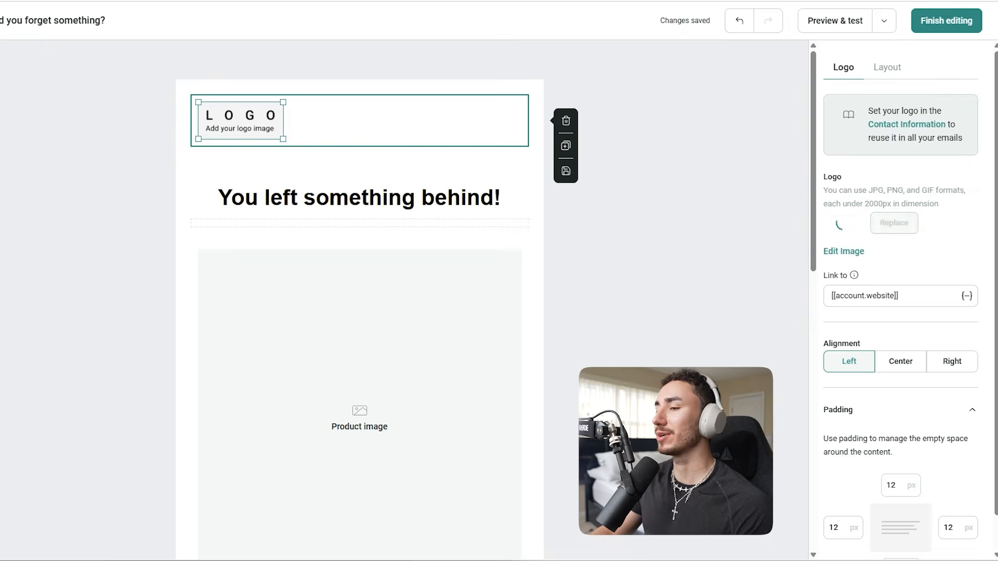
{"action": "mouse_move", "coordinate": [147, 290]}
{"action": "left_click", "coordinate": [94, 290]}
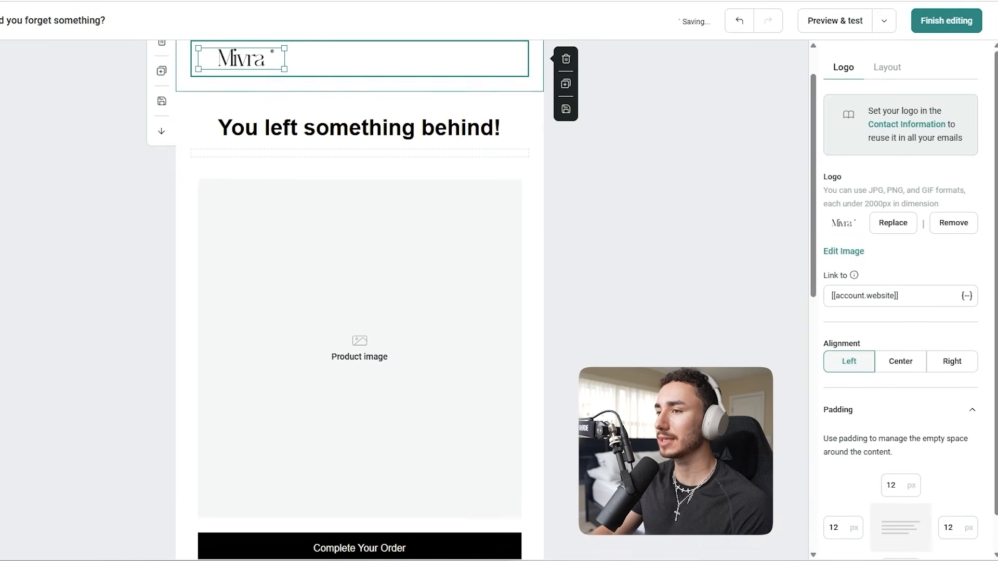
{"action": "left_click", "coordinate": [900, 361]}
{"action": "scroll", "coordinate": [359, 136], "scroll_direction": "up", "scroll_amount": 1}
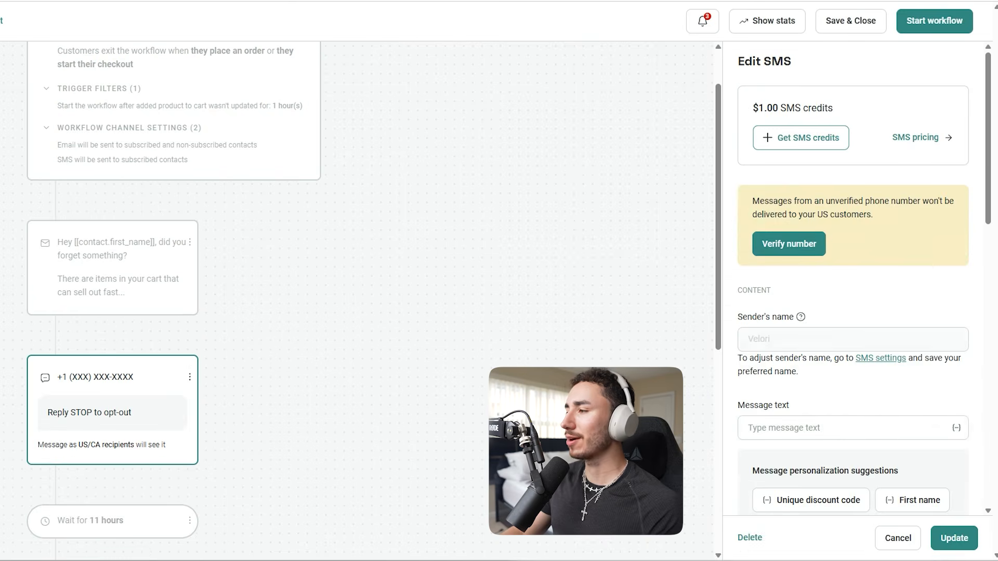
Set the SMS text to "Hey [[contact.first_name]], we noticed you left something in your cart! No worries, you can finish your order here: [[event.raw.abandoned_checkout_url]]"
{"action": "scroll", "coordinate": [852, 276], "scroll_direction": "down", "scroll_amount": 7}
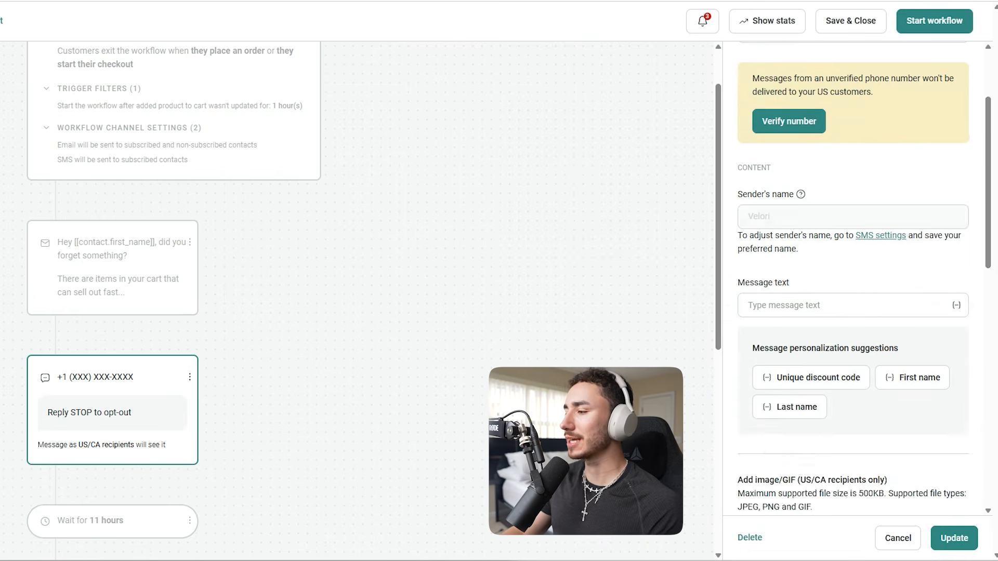
{"action": "scroll", "coordinate": [852, 276], "scroll_direction": "up", "scroll_amount": 3}
{"action": "left_click", "coordinate": [847, 182]}
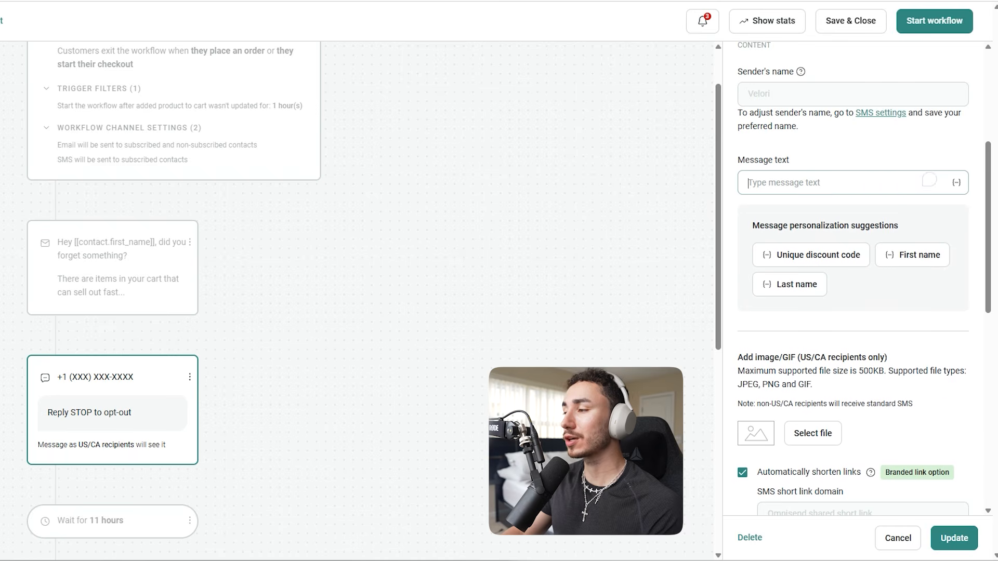
{"action": "type", "text": "Hey [[contact.first_name]], we noticed you left something in your cart! No worries, you can finish your order here: [[event.raw.abandoned_checkout_url]]"}
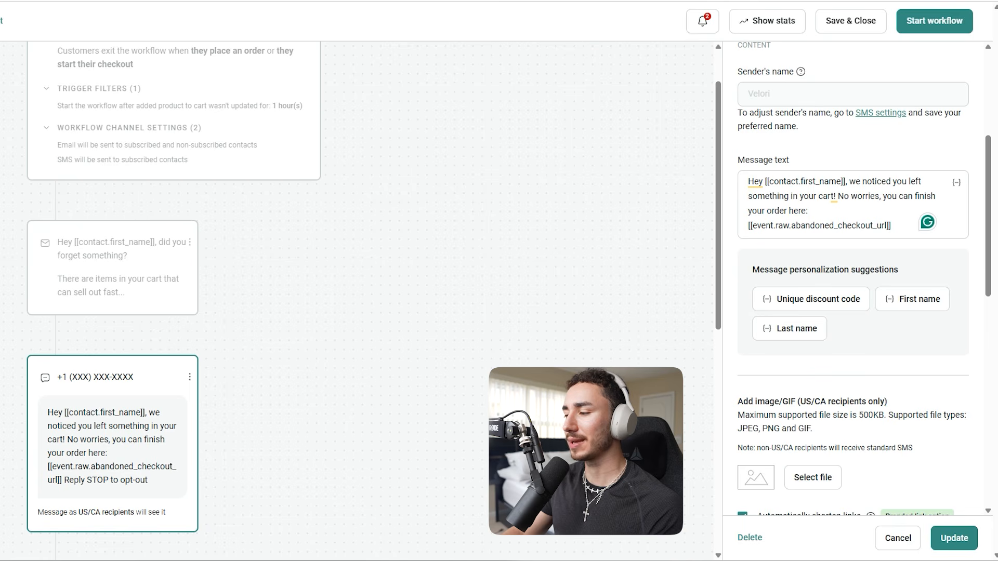
Save the SMS message and set the delay that follows it to 3 hours
{"action": "left_click", "coordinate": [953, 538]}
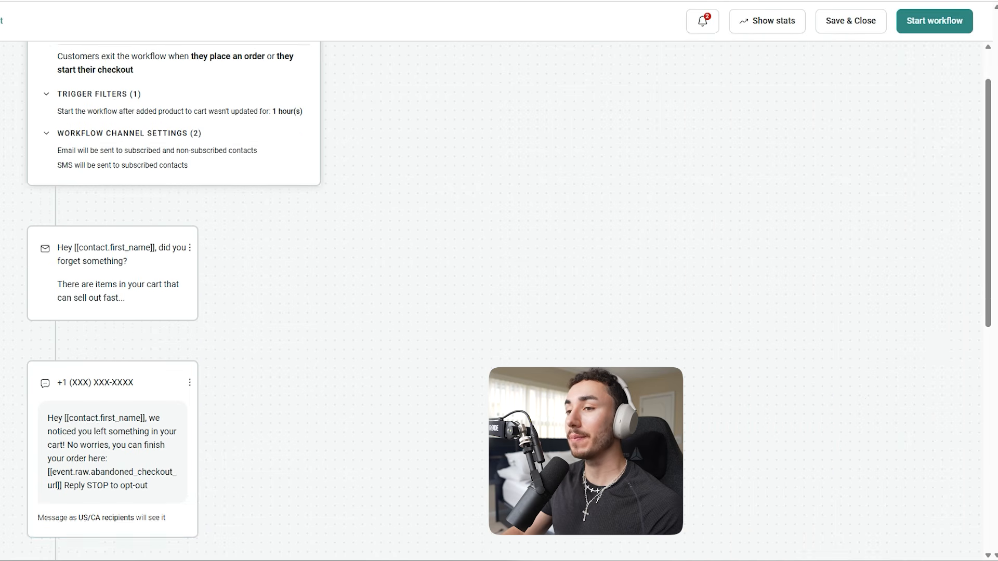
{"action": "scroll", "coordinate": [498, 301], "scroll_direction": "down", "scroll_amount": 5}
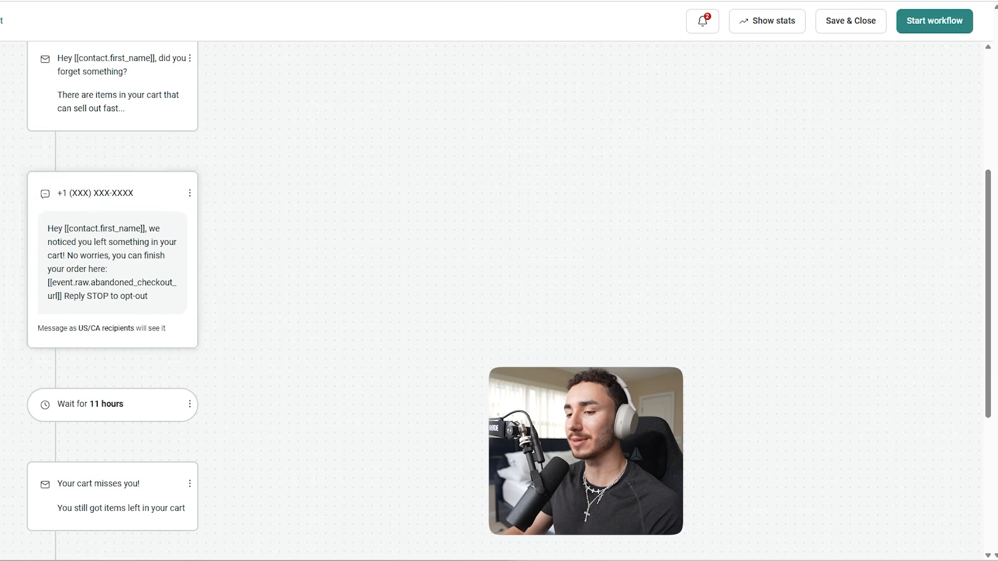
{"action": "scroll", "coordinate": [113, 282], "scroll_direction": "down", "scroll_amount": 2}
{"action": "left_click", "coordinate": [112, 283]}
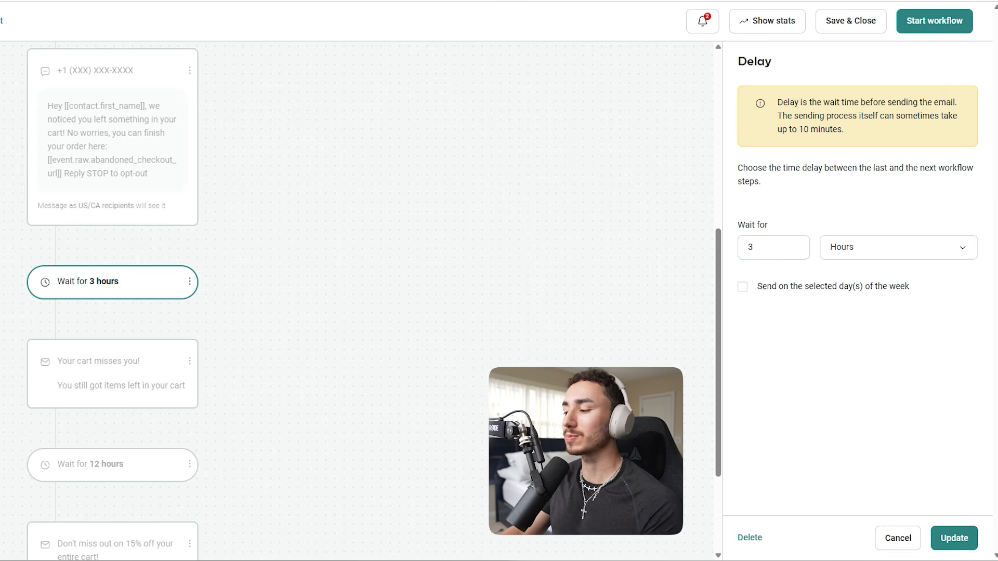
{"action": "left_click", "coordinate": [954, 538]}
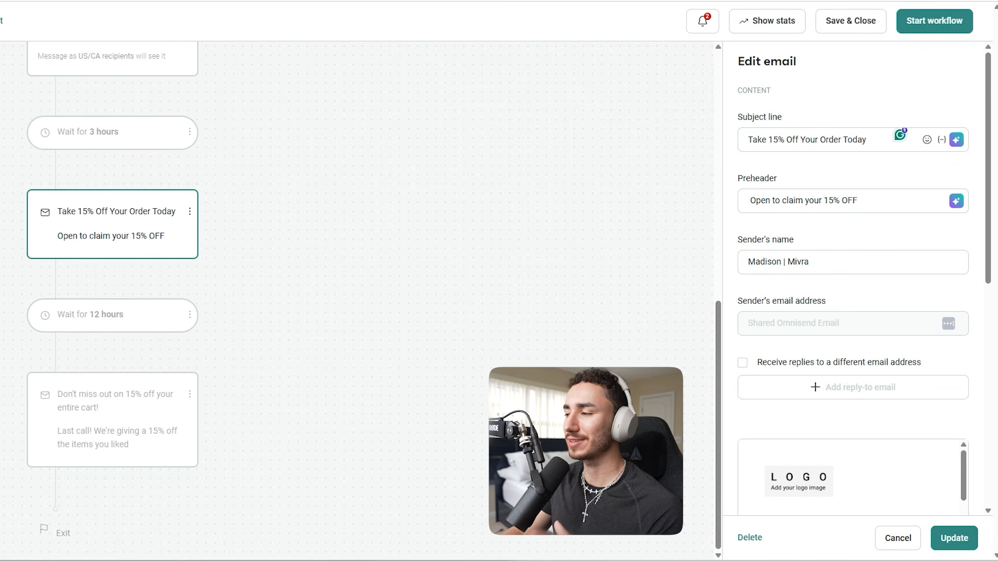
Open the content of the "Take 15% Off Your Order Today" email, saving its changes, and replace its template with the saved "Discount email" template
{"action": "scroll", "coordinate": [852, 276], "scroll_direction": "down", "scroll_amount": 1}
{"action": "scroll", "coordinate": [853, 276], "scroll_direction": "down", "scroll_amount": 3}
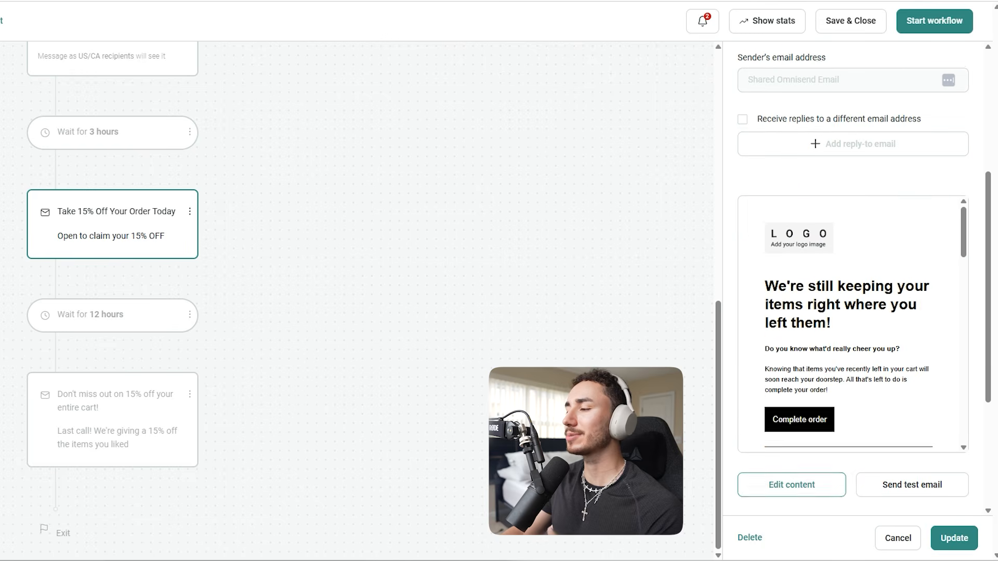
{"action": "left_click", "coordinate": [791, 483]}
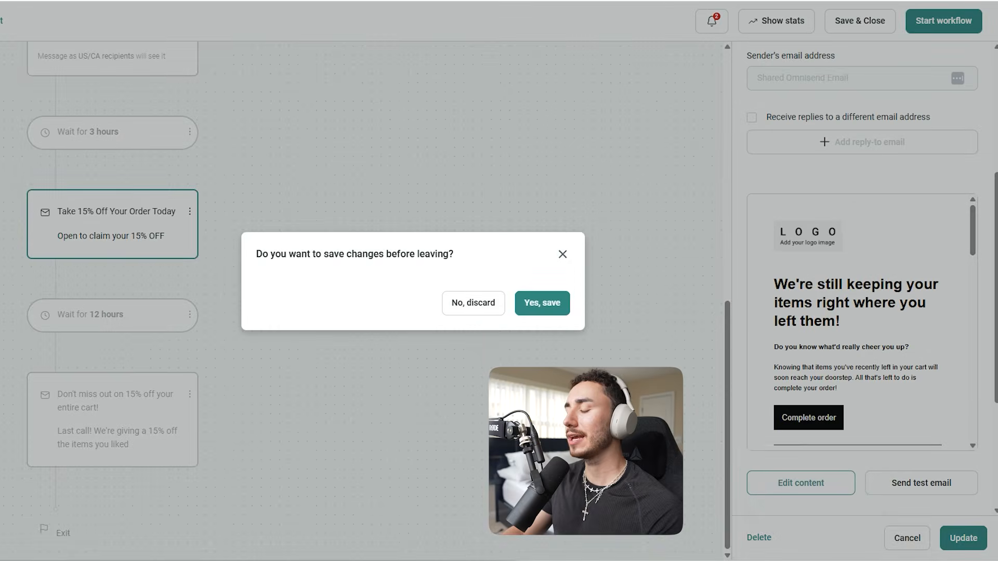
{"action": "left_click", "coordinate": [542, 303]}
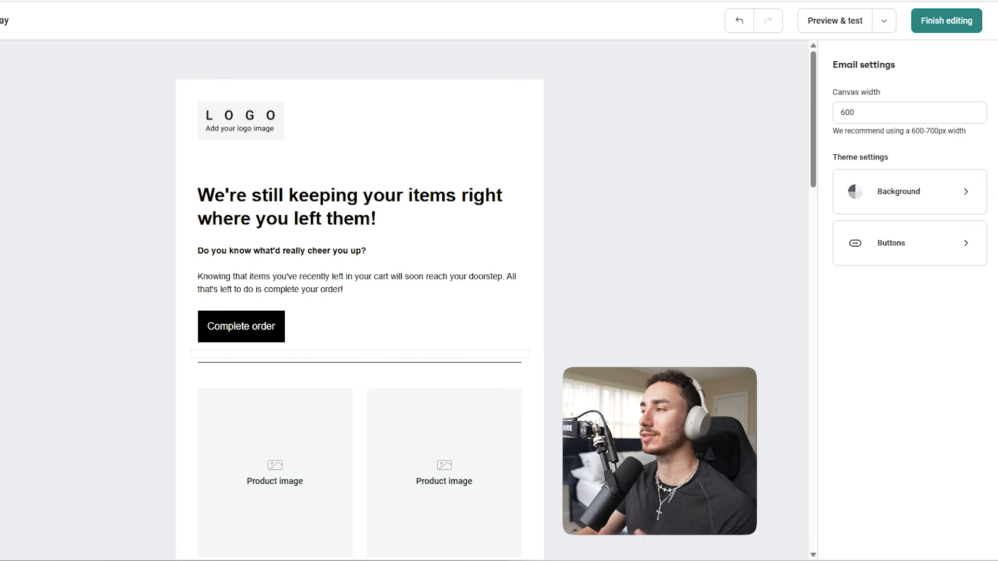
{"action": "left_click", "coordinate": [883, 20]}
{"action": "left_click", "coordinate": [811, 78]}
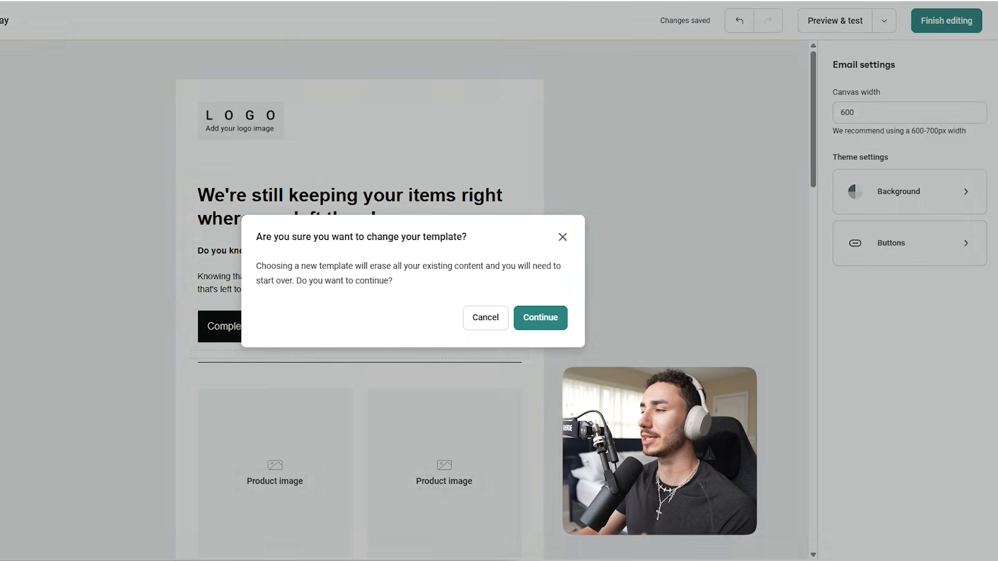
{"action": "left_click", "coordinate": [540, 317]}
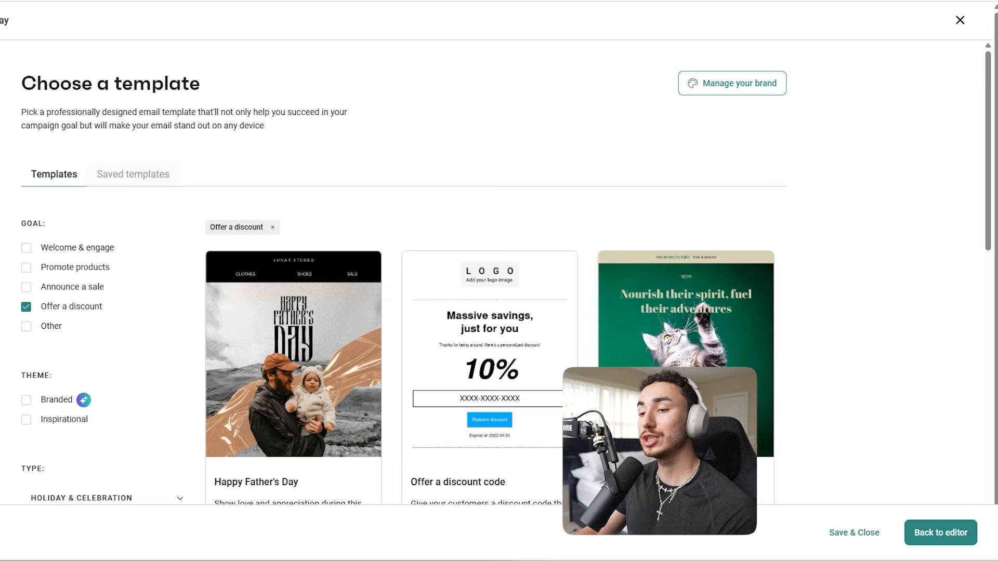
{"action": "left_click", "coordinate": [133, 174]}
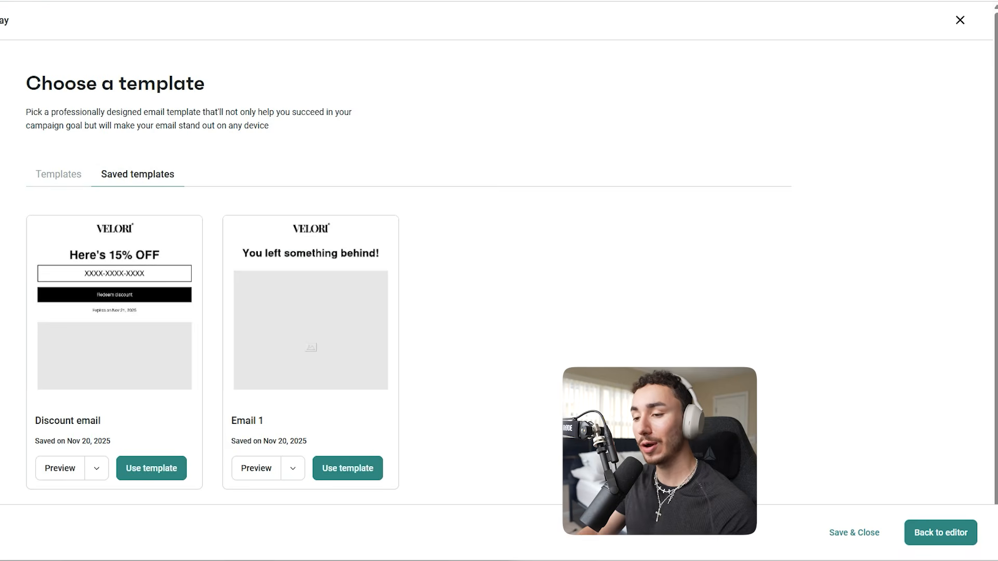
{"action": "left_click", "coordinate": [152, 468]}
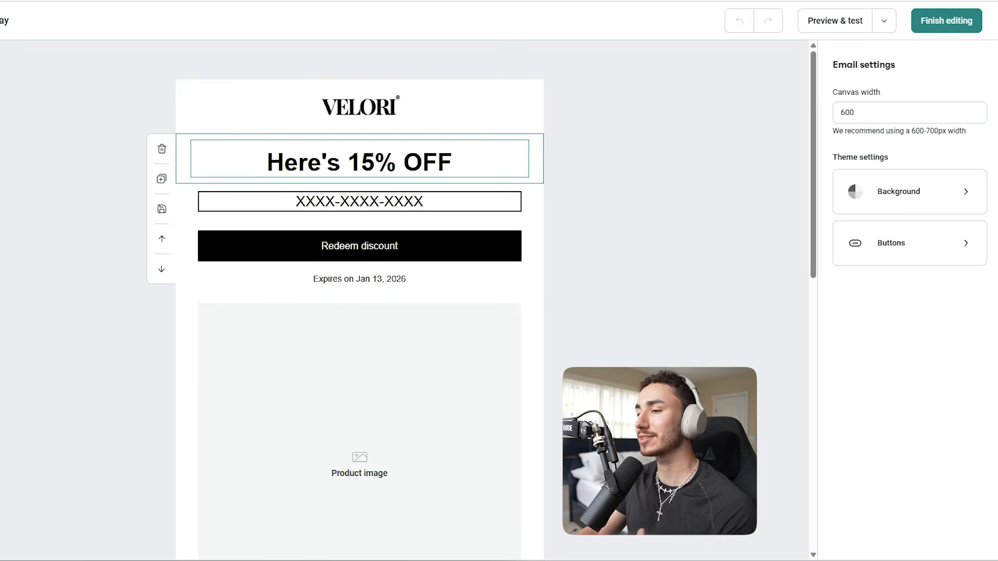
Examine the email's heading, the discount block's value, expiry and button settings, the body text and the available column layouts
{"action": "left_click", "coordinate": [359, 162]}
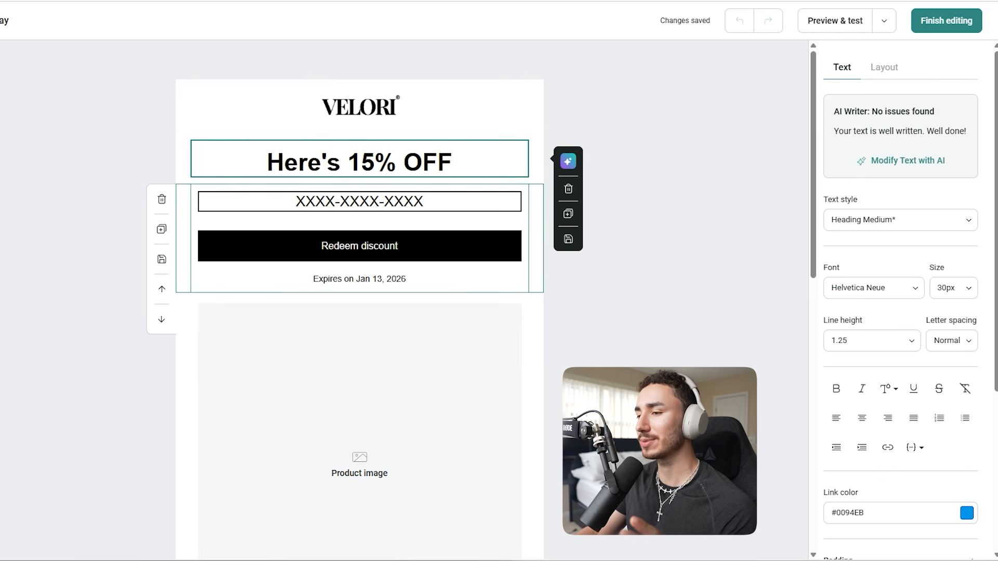
{"action": "left_click", "coordinate": [359, 238]}
{"action": "scroll", "coordinate": [900, 299], "scroll_direction": "down", "scroll_amount": 3}
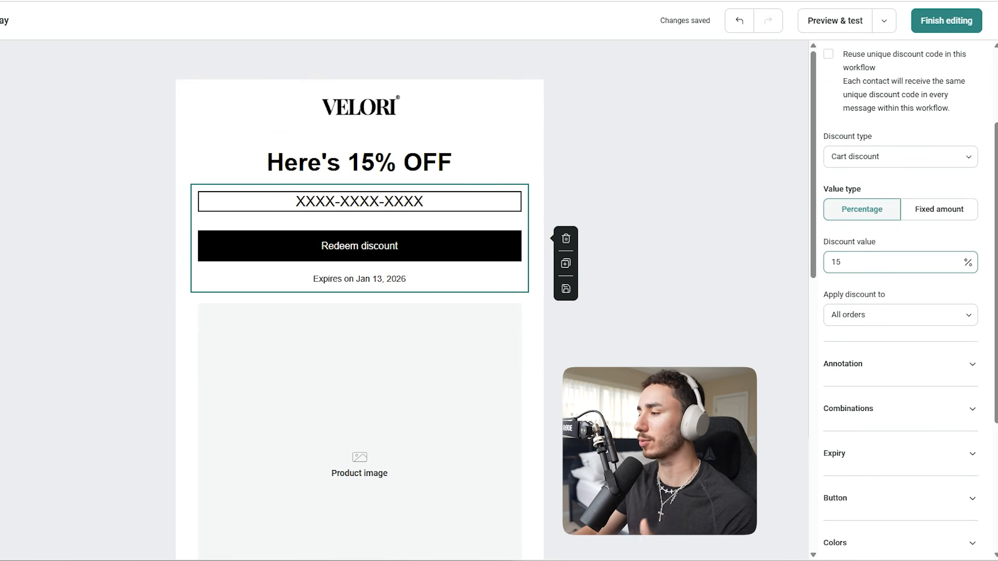
{"action": "scroll", "coordinate": [900, 300], "scroll_direction": "down", "scroll_amount": 1}
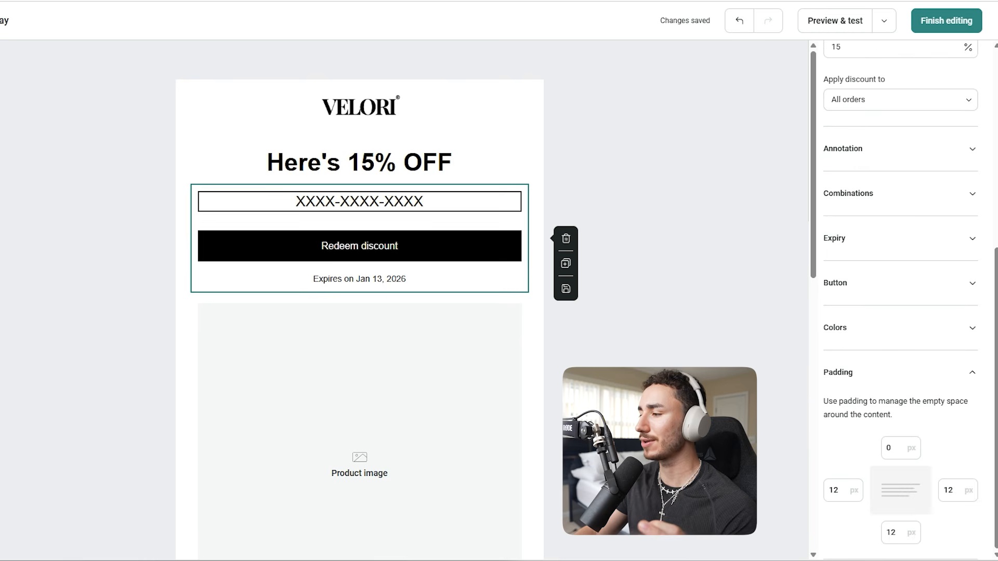
{"action": "left_click", "coordinate": [900, 283]}
{"action": "scroll", "coordinate": [901, 300], "scroll_direction": "down", "scroll_amount": 2}
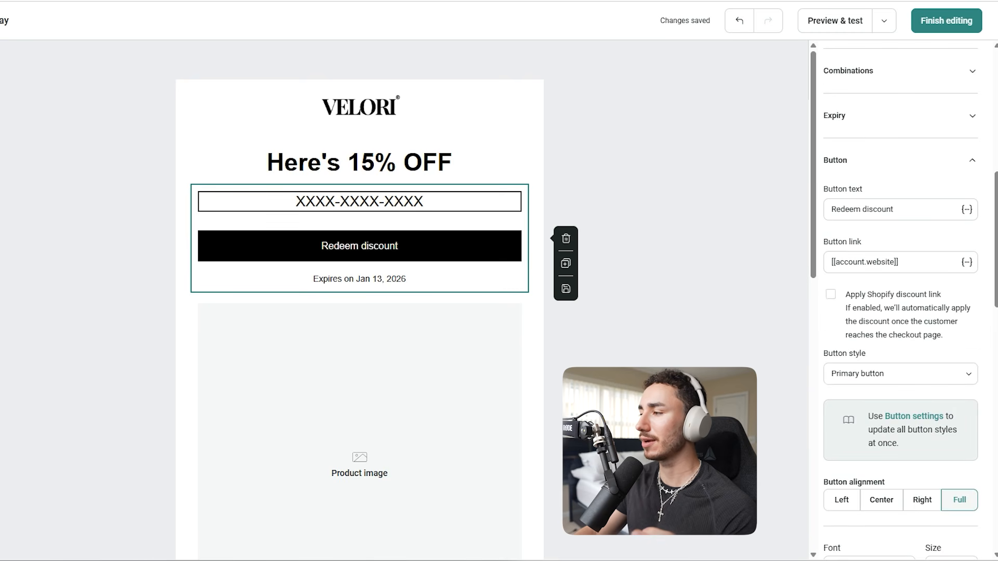
{"action": "left_click", "coordinate": [900, 115]}
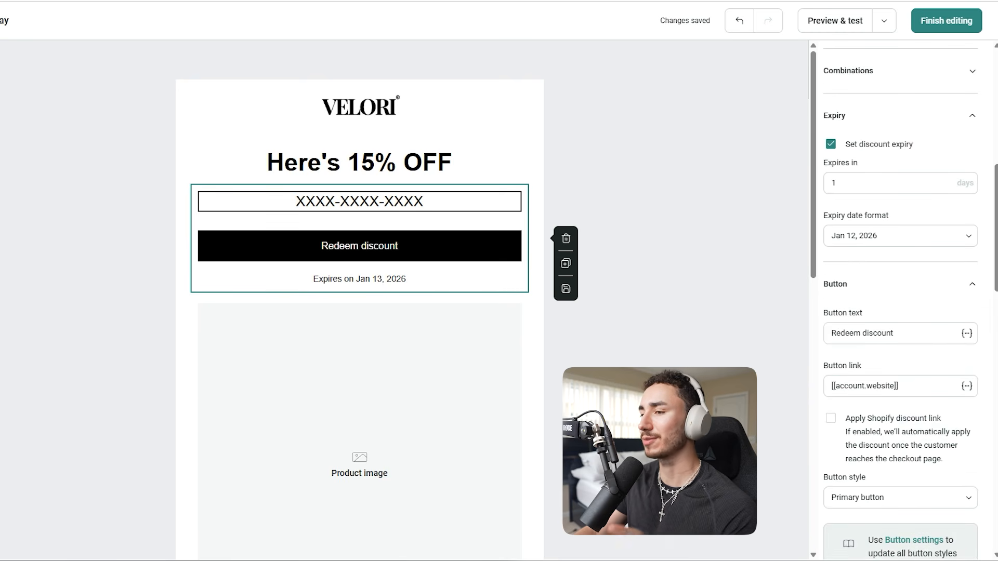
{"action": "scroll", "coordinate": [359, 312], "scroll_direction": "down", "scroll_amount": 8}
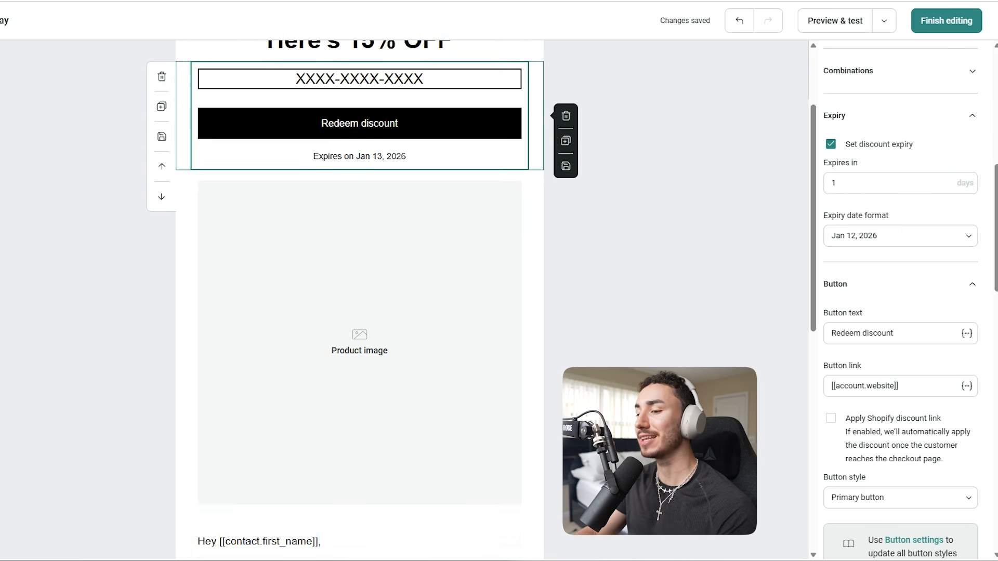
{"action": "left_click", "coordinate": [360, 287]}
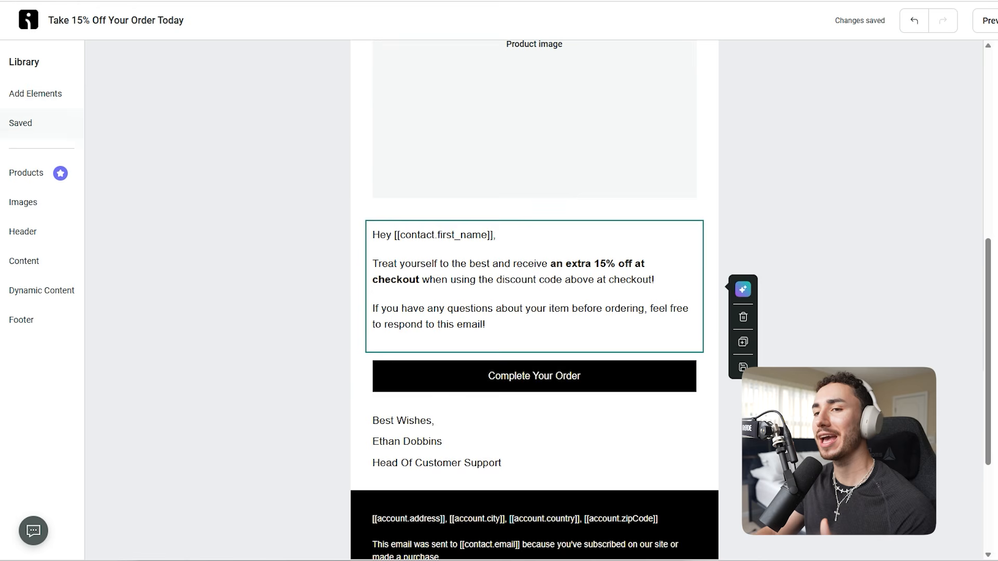
{"action": "left_click", "coordinate": [35, 94]}
{"action": "left_click", "coordinate": [167, 92]}
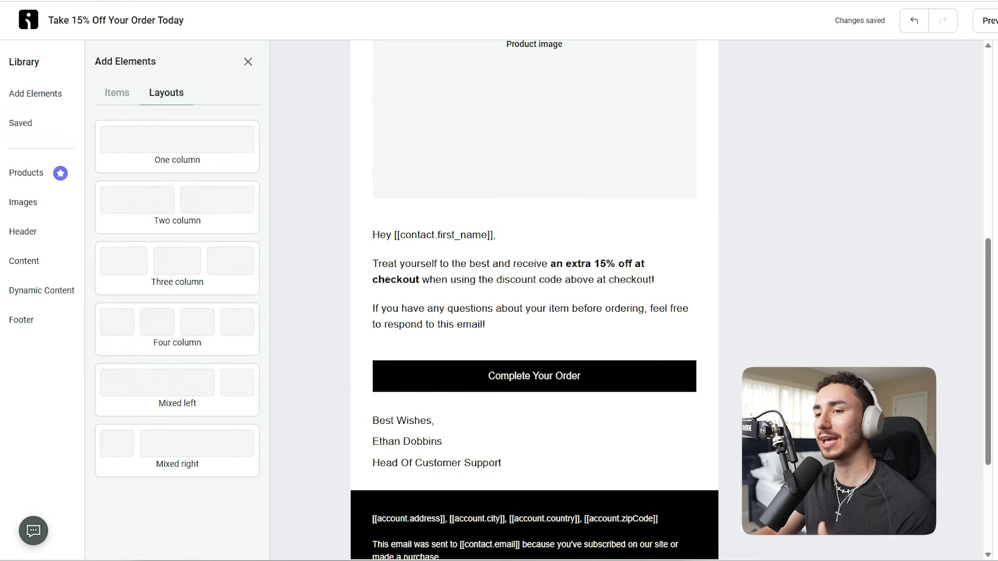
{"action": "left_click", "coordinate": [534, 287]}
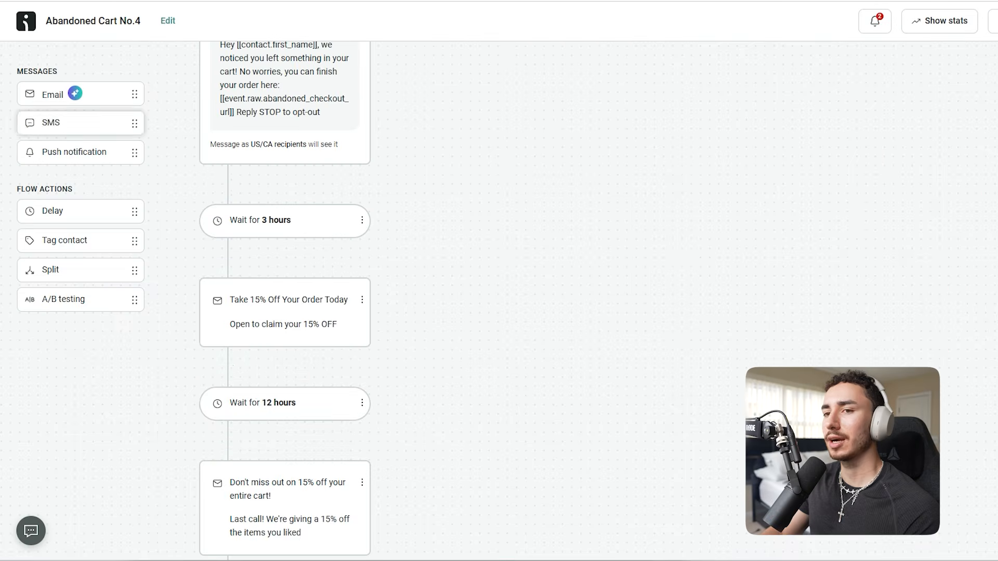
Add an SMS after the 15% email: "[[contact.first_name]], still thinking about it? Here's a little sweetener: use code "SM15" at checkout for 15% off your order. Expires in 12 hours → [[event.raw.abandoned_checkout_url]]"
{"action": "left_click_drag", "start_coordinate": [78, 122], "coordinate": [302, 364]}
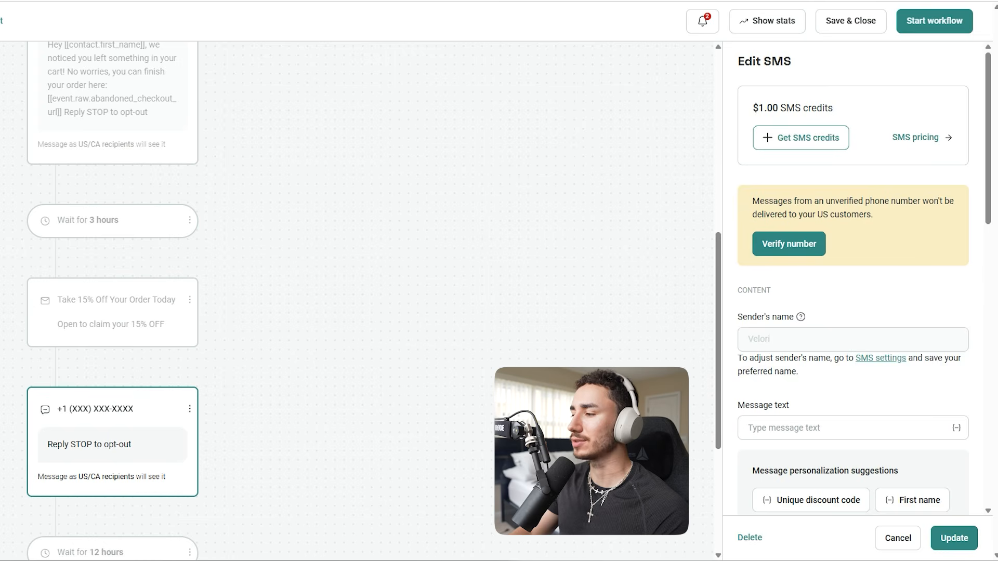
{"action": "scroll", "coordinate": [852, 305], "scroll_direction": "down", "scroll_amount": 2}
{"action": "left_click", "coordinate": [847, 305]}
{"action": "type", "text": "[[contact.first_name]], still thinking about it? Here's a little sweetener: use code \"SM15\" at checkout for 15% off your order.  Expires in 12 hours → [[event.raw.abandoned_checkout_url]]"}
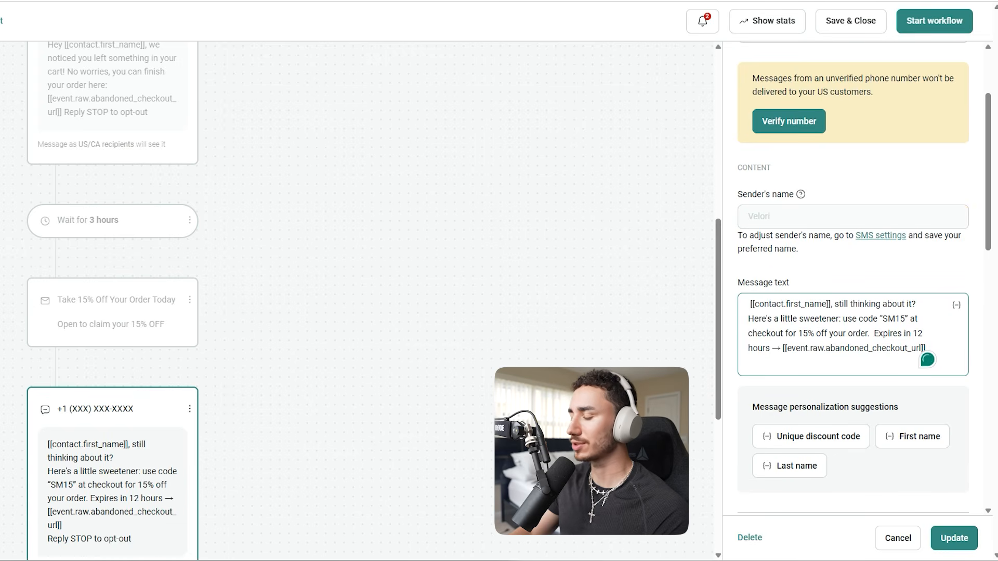
{"action": "key", "text": "BackSpace"}
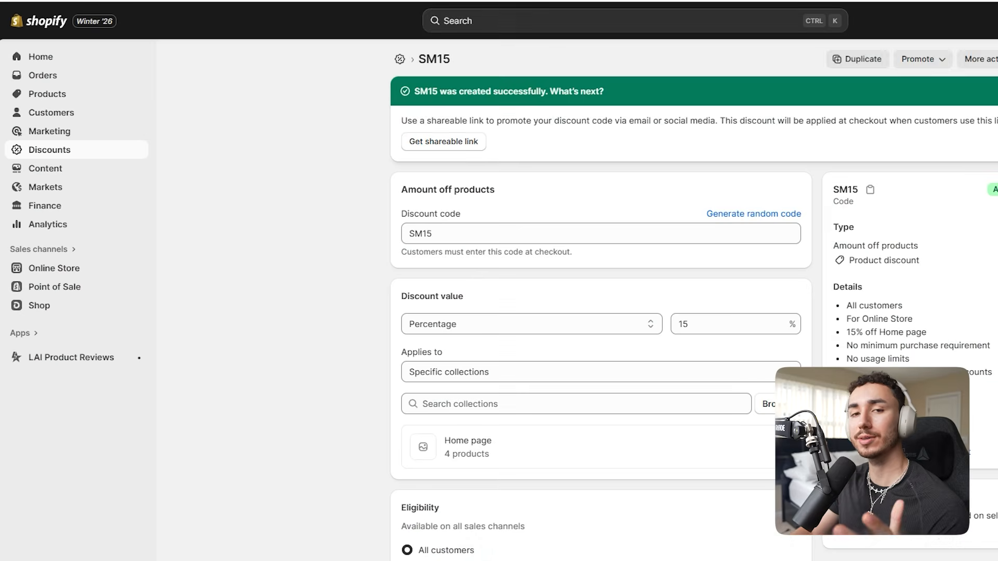
Switch to Shopify and start an amount-off-products discount with the code SM15 and a value of 15 percent
{"action": "left_click", "coordinate": [50, 150]}
{"action": "left_click", "coordinate": [942, 59]}
{"action": "left_click", "coordinate": [350, 163]}
{"action": "left_click", "coordinate": [319, 185]}
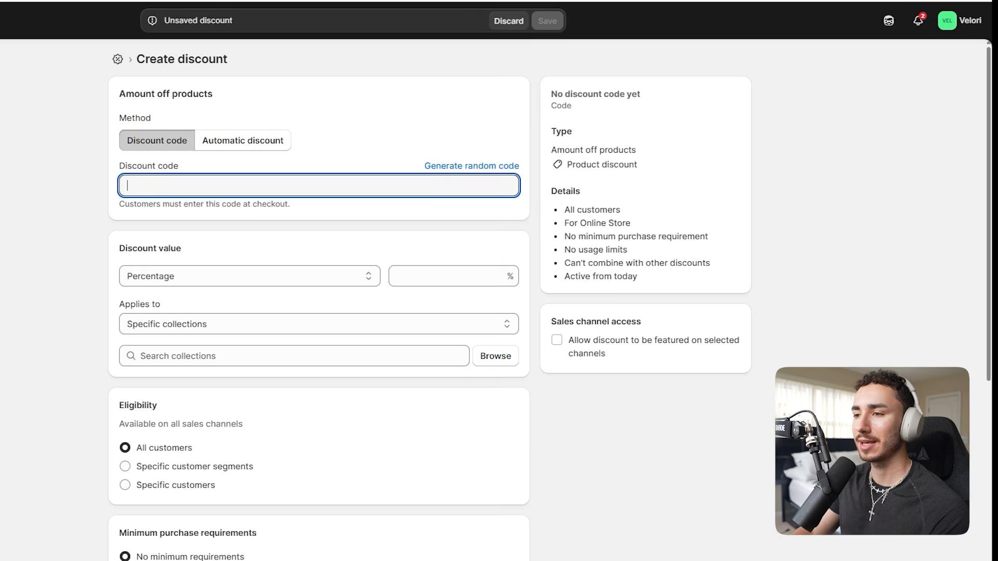
{"action": "type", "text": "SM15"}
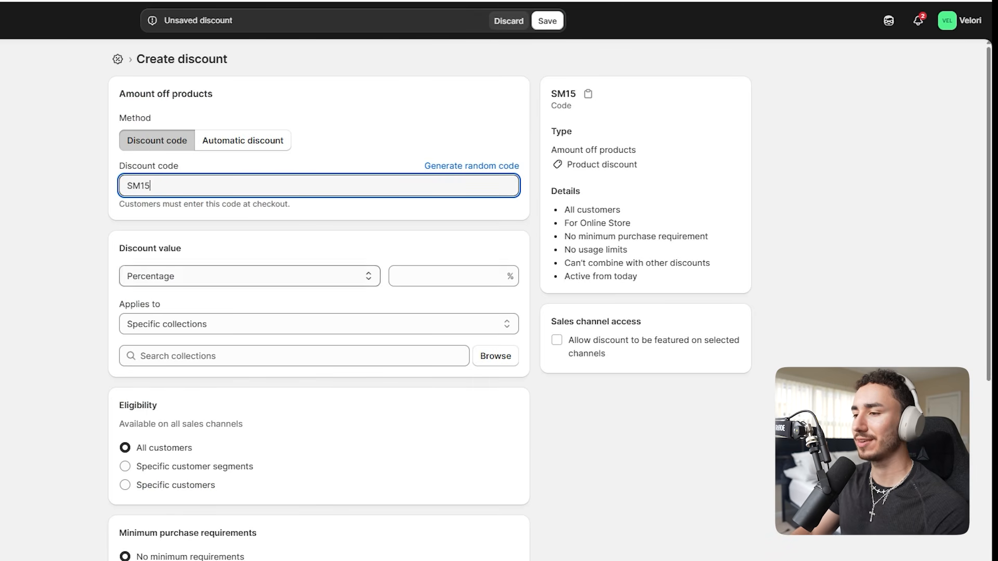
{"action": "left_click", "coordinate": [453, 276]}
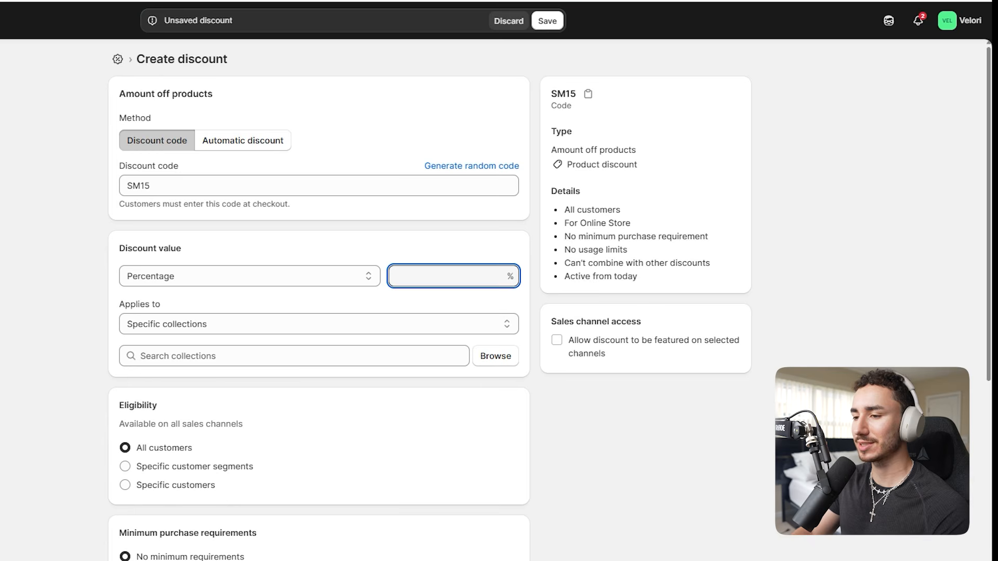
{"action": "type", "text": "15"}
Apply the SM15 discount to the Home page collection and save it
{"action": "left_click", "coordinate": [495, 356]}
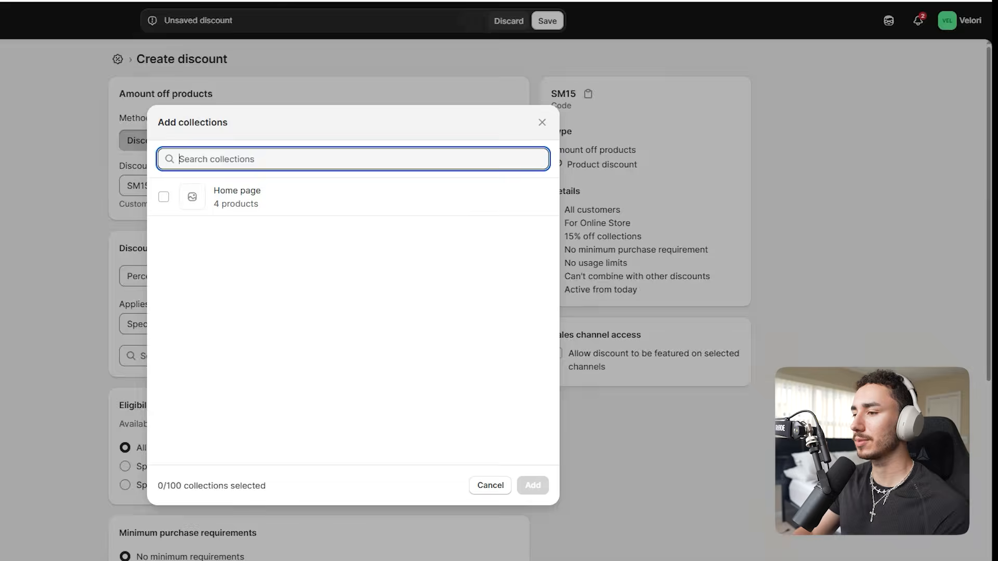
{"action": "left_click", "coordinate": [163, 197]}
{"action": "left_click", "coordinate": [533, 485]}
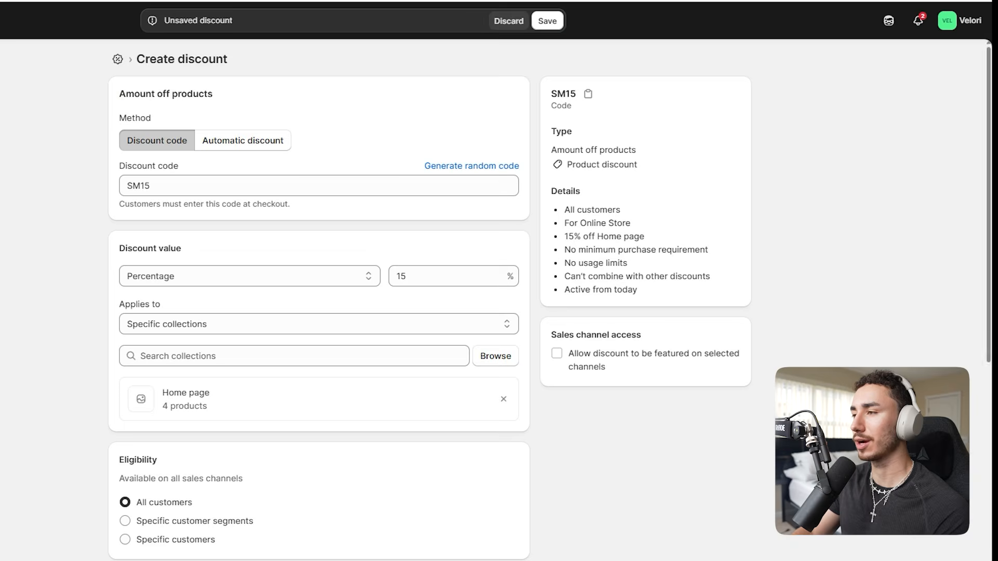
{"action": "left_click", "coordinate": [547, 20]}
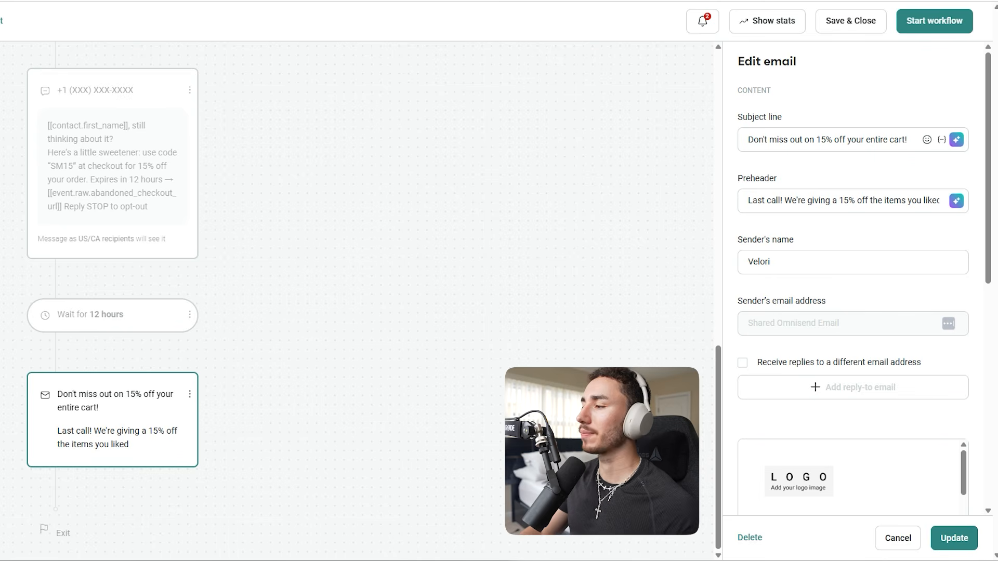
Set the final email's subject to "Last Chance To Get 15% Off Your Order...", its preheader to "Get 15% off the item you were looking at", and replace the sender's name
{"action": "triple_click", "coordinate": [810, 140]}
{"action": "type", "text": "Last Chance To Get 15% Off Your Order..."}
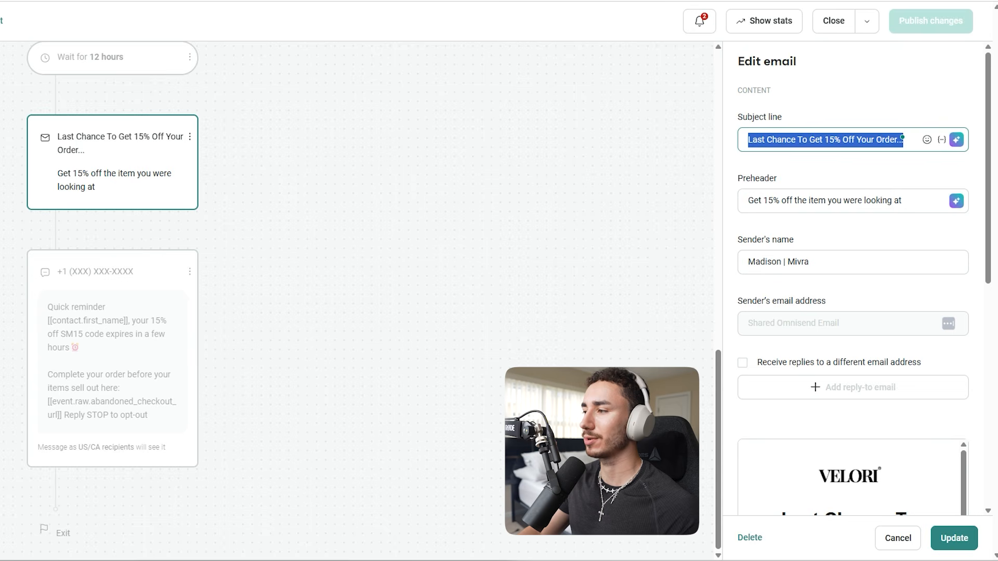
{"action": "triple_click", "coordinate": [824, 200]}
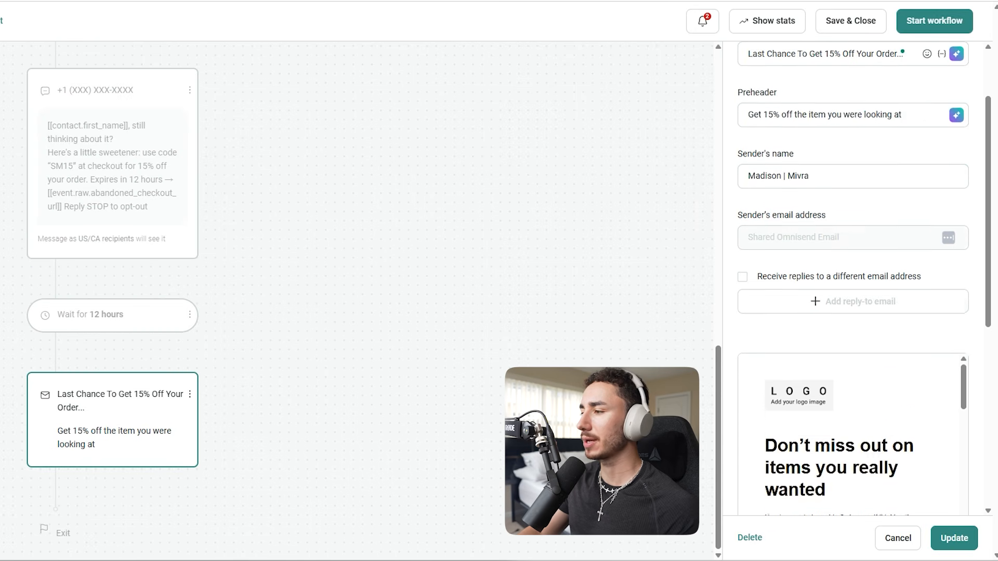
Open the content of the final email for editing, saving the changes to its settings
{"action": "scroll", "coordinate": [852, 270], "scroll_direction": "down", "scroll_amount": 6}
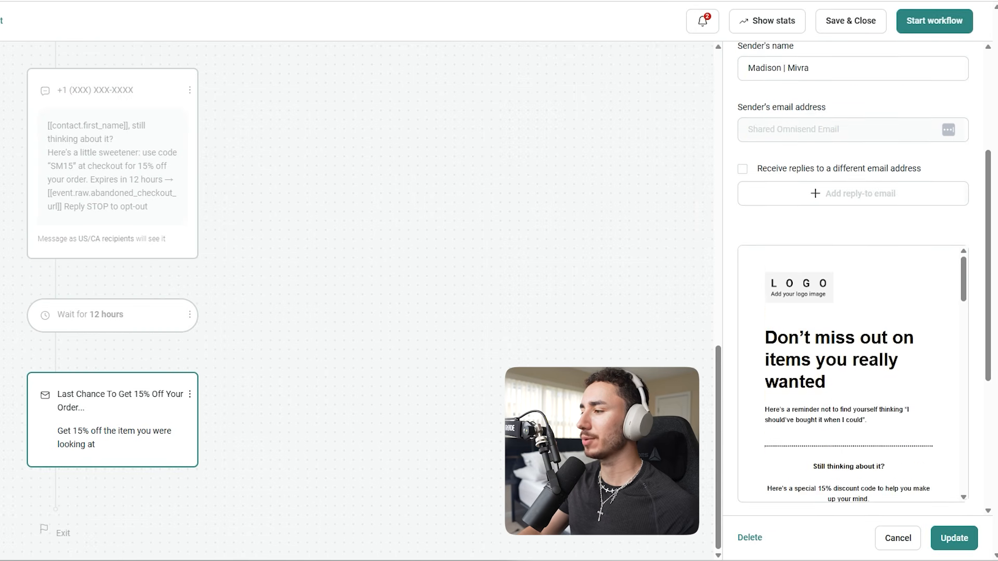
{"action": "left_click", "coordinate": [791, 421]}
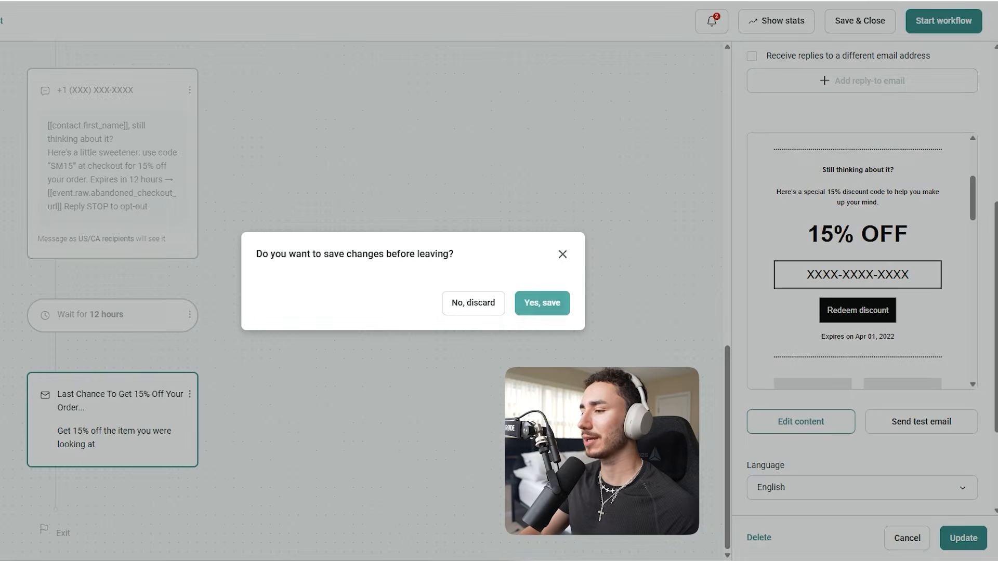
{"action": "left_click", "coordinate": [543, 303]}
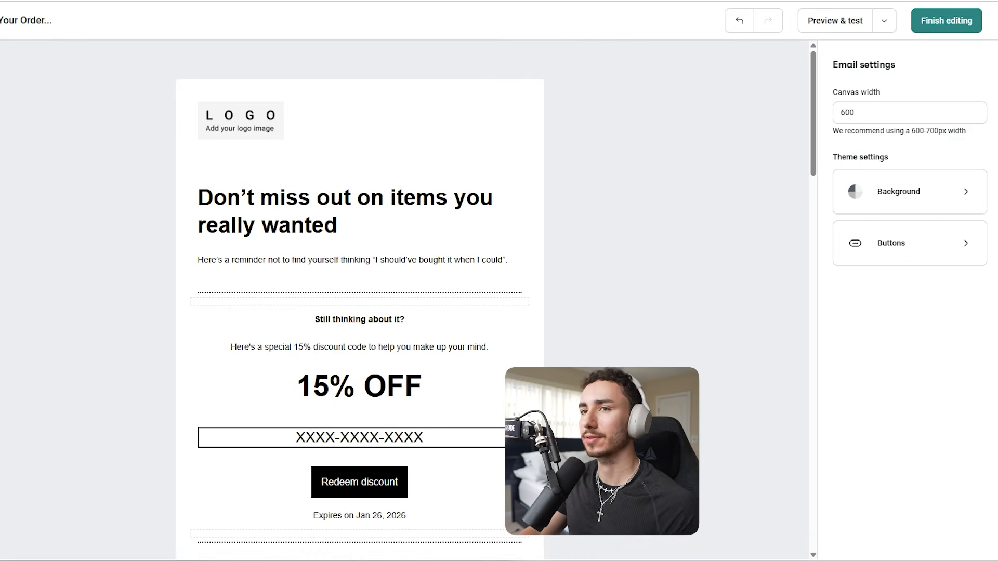
Replace the final email's design with the saved "Discount email" template
{"action": "left_click", "coordinate": [883, 20]}
{"action": "left_click", "coordinate": [790, 79]}
{"action": "left_click", "coordinate": [540, 316]}
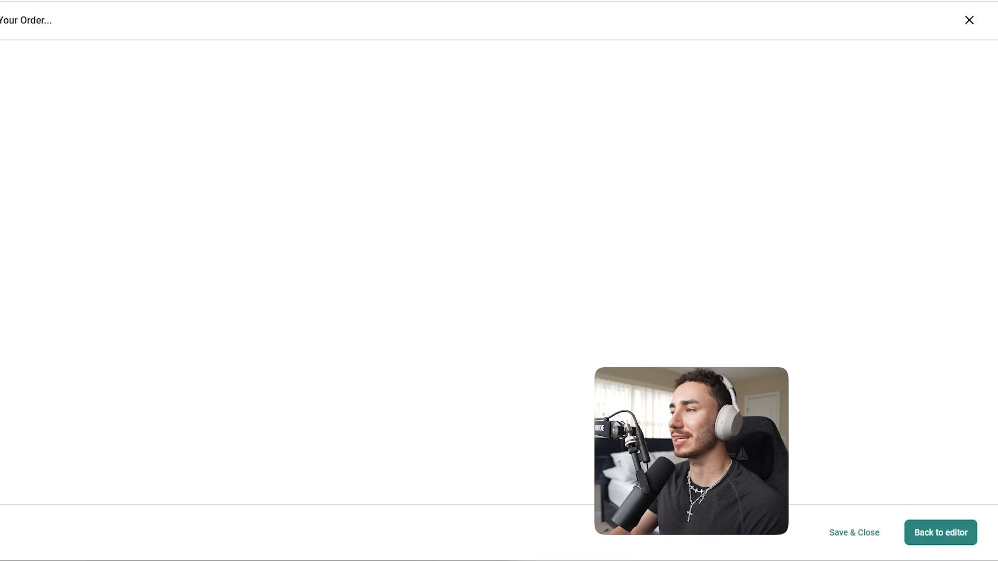
{"action": "left_click", "coordinate": [132, 175]}
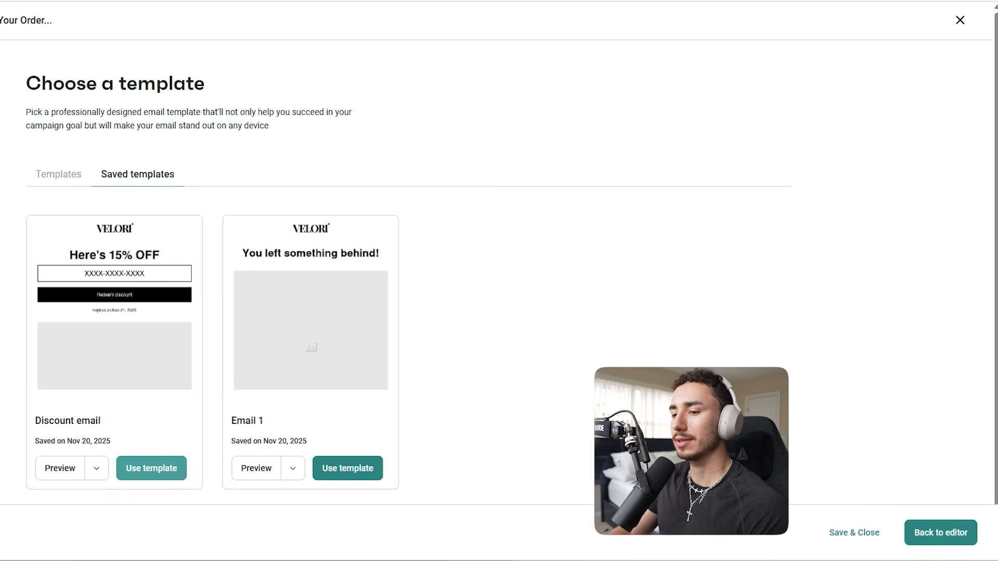
{"action": "left_click", "coordinate": [151, 467]}
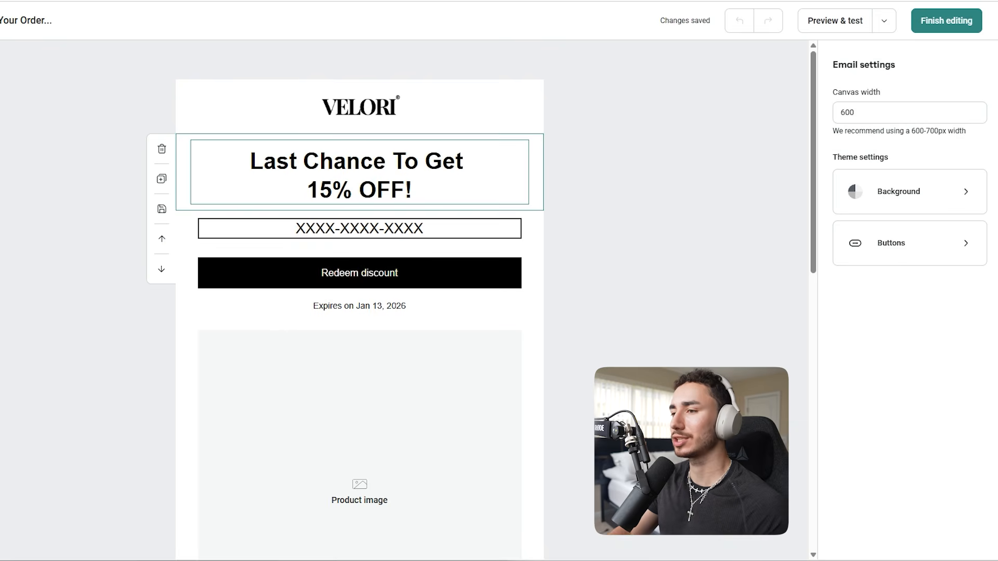
Change the email's main heading to "Last Chance To Get 15% OFF!"
{"action": "triple_click", "coordinate": [359, 162]}
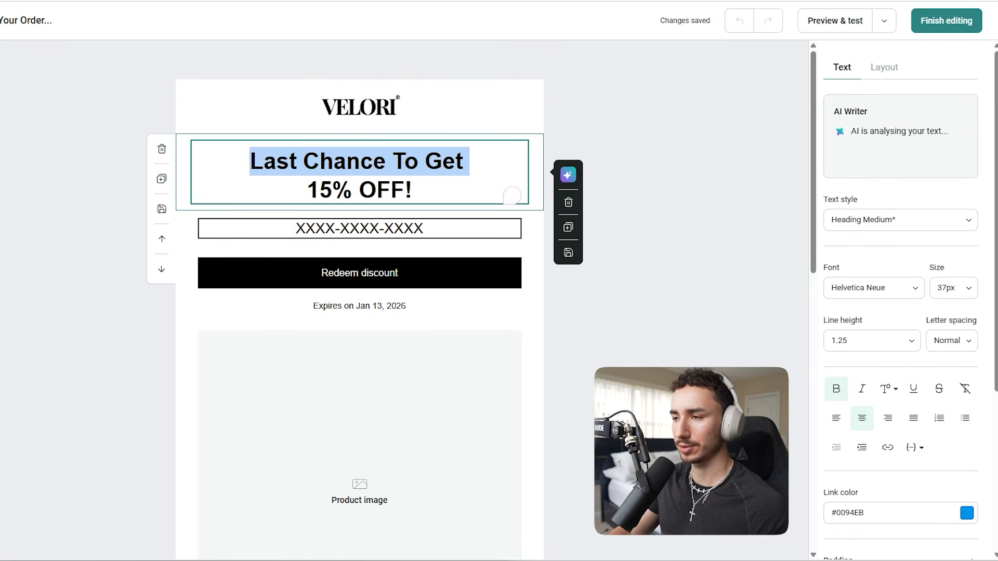
{"action": "key", "text": "ctrl+a"}
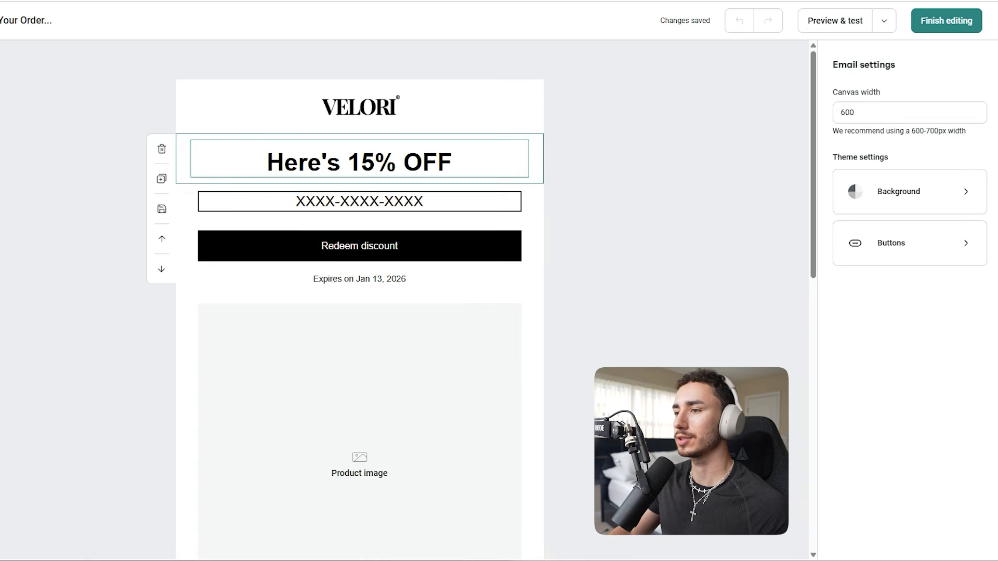
Replace the body text with "Hey [[contact.first_name]], your discount code is about to expire." plus copy about saving an extra 15% and replying with questions
{"action": "scroll", "coordinate": [359, 311], "scroll_direction": "down", "scroll_amount": 8}
{"action": "left_click", "coordinate": [359, 252]}
{"action": "key", "text": "ctrl+a"}
{"action": "type", "text": "Hey [[contact.first_name]], your discount code is about to expire. Complete your order using the discount code above to save an extra 15% off your order! If you have any questions about your item before ordering, feel free to respond to this email."}
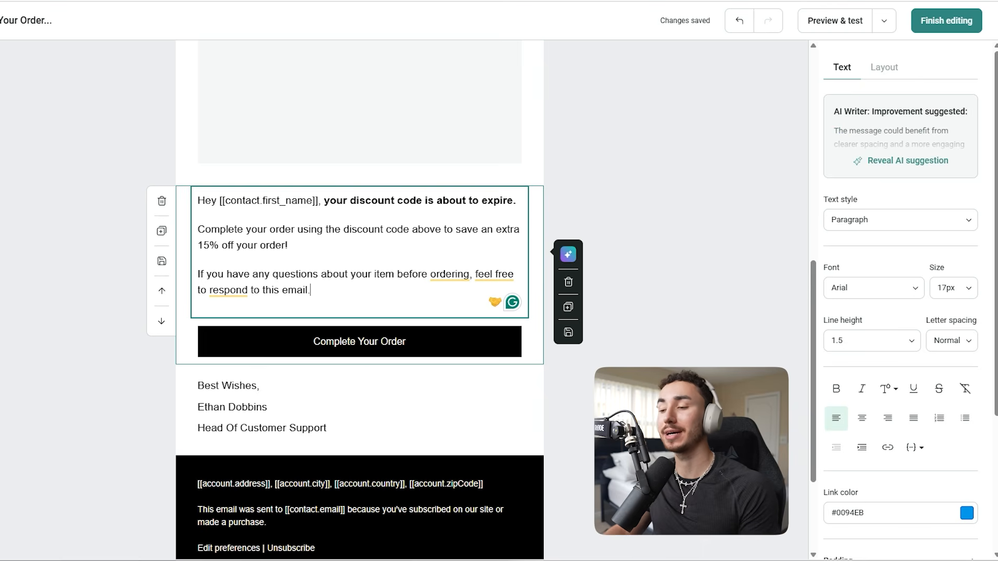
Replace the name in the email's sign-off, set it to 17px, and open its text colour choices
{"action": "scroll", "coordinate": [359, 260], "scroll_direction": "down", "scroll_amount": 3}
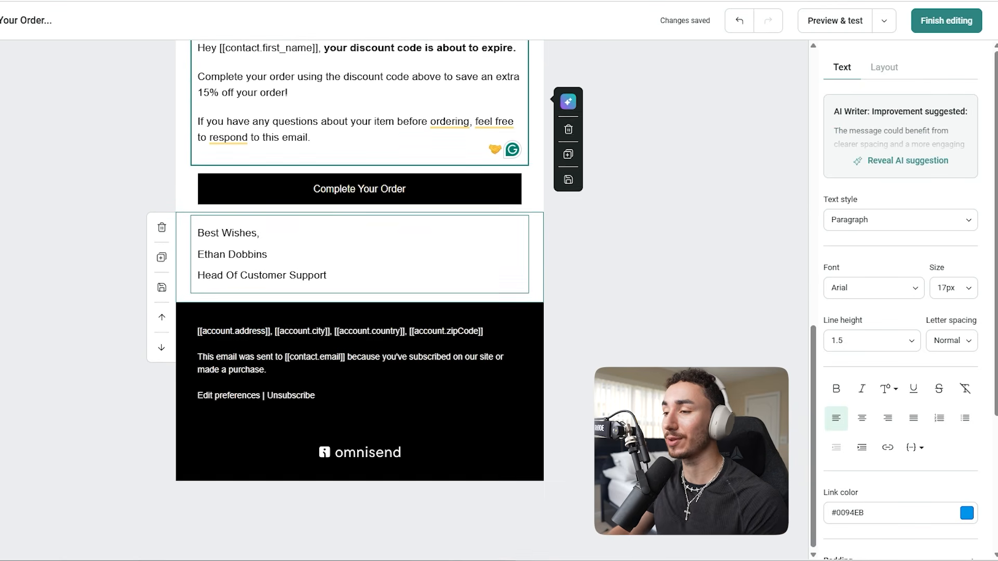
{"action": "left_click", "coordinate": [343, 254]}
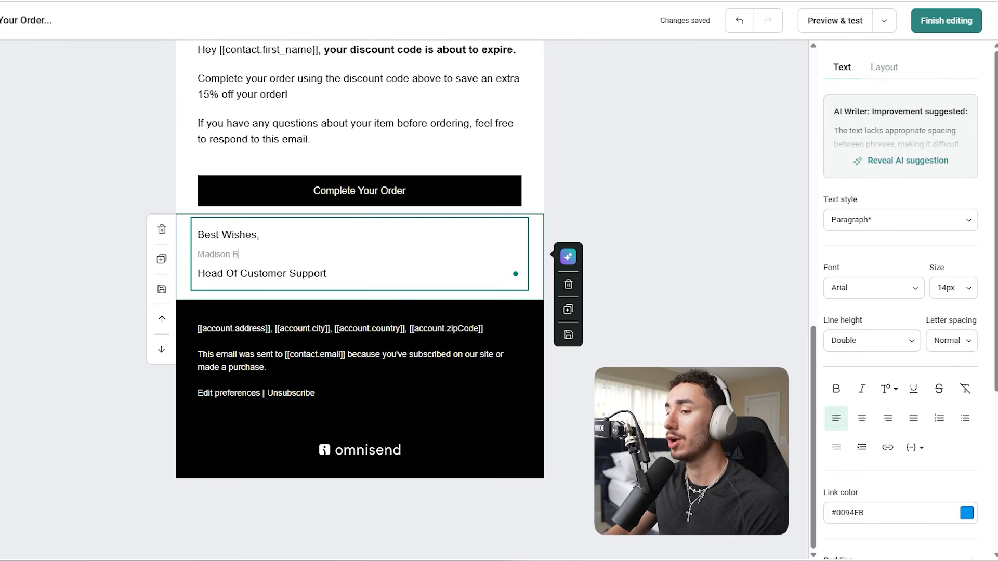
{"action": "triple_click", "coordinate": [218, 255]}
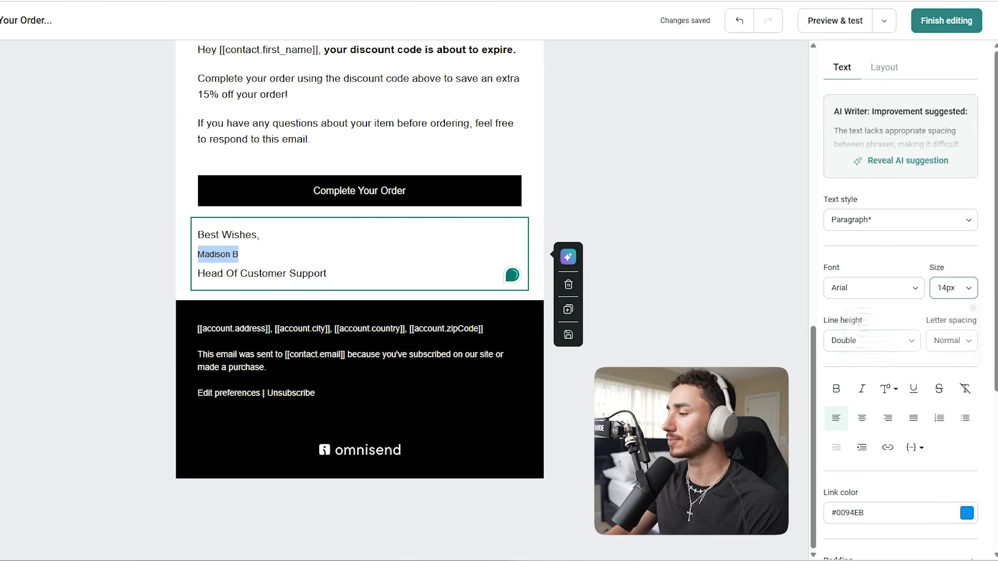
{"action": "left_click", "coordinate": [953, 288]}
{"action": "scroll", "coordinate": [907, 466], "scroll_direction": "down", "scroll_amount": 2}
{"action": "left_click", "coordinate": [907, 492]}
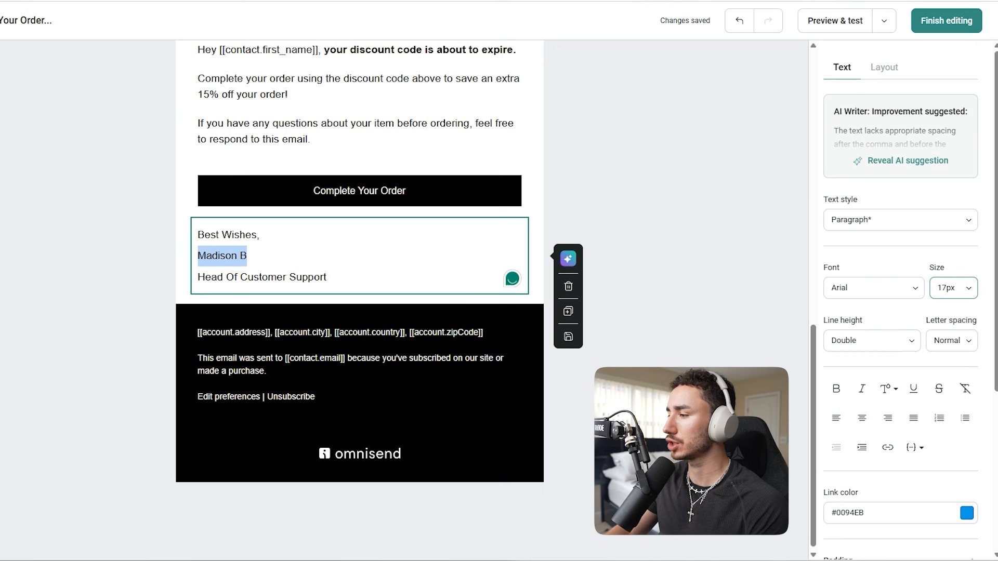
{"action": "left_click", "coordinate": [889, 389]}
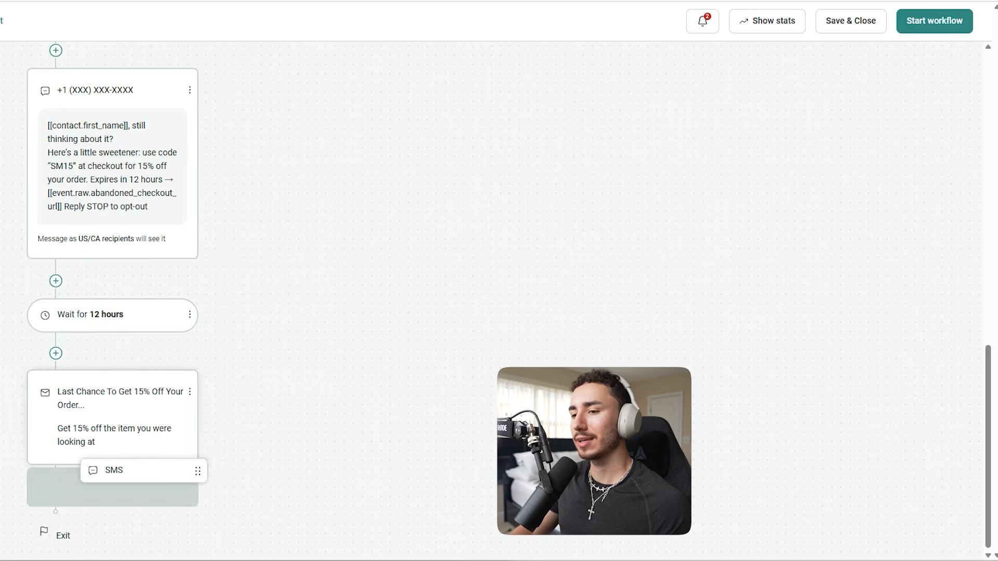
Add an SMS after the final email in the workflow and paste in its message text
{"action": "left_click_drag", "start_coordinate": [143, 470], "coordinate": [112, 487]}
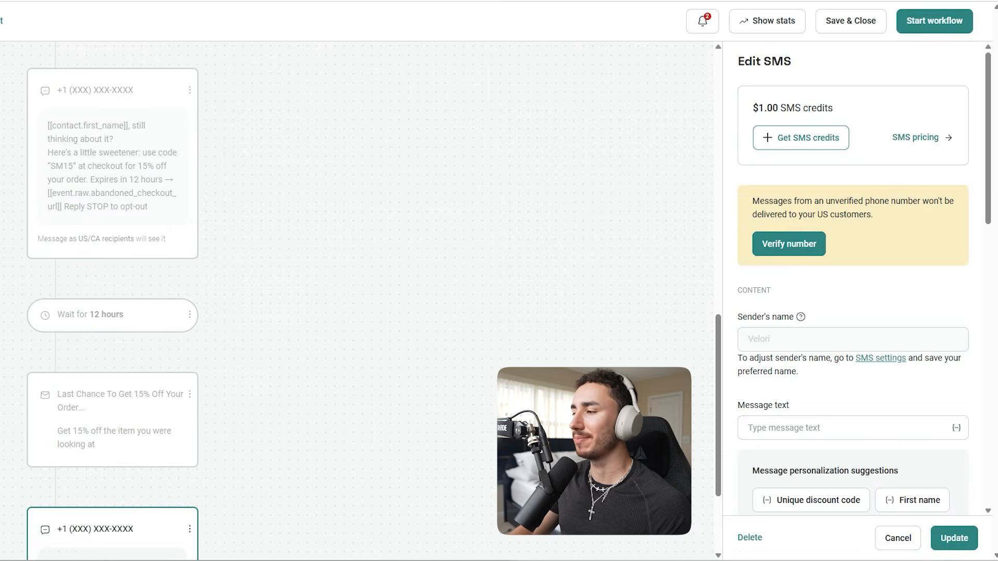
{"action": "scroll", "coordinate": [852, 280], "scroll_direction": "down", "scroll_amount": 5}
{"action": "scroll", "coordinate": [852, 280], "scroll_direction": "up", "scroll_amount": 2}
{"action": "type", "text": "Quick reminder [[contact.first_name]], your 15% off SM15 code expires in a few hours ⏰  Complete your order before your items sell out here: [[event.raw.abandoned_checkout_url]]"}
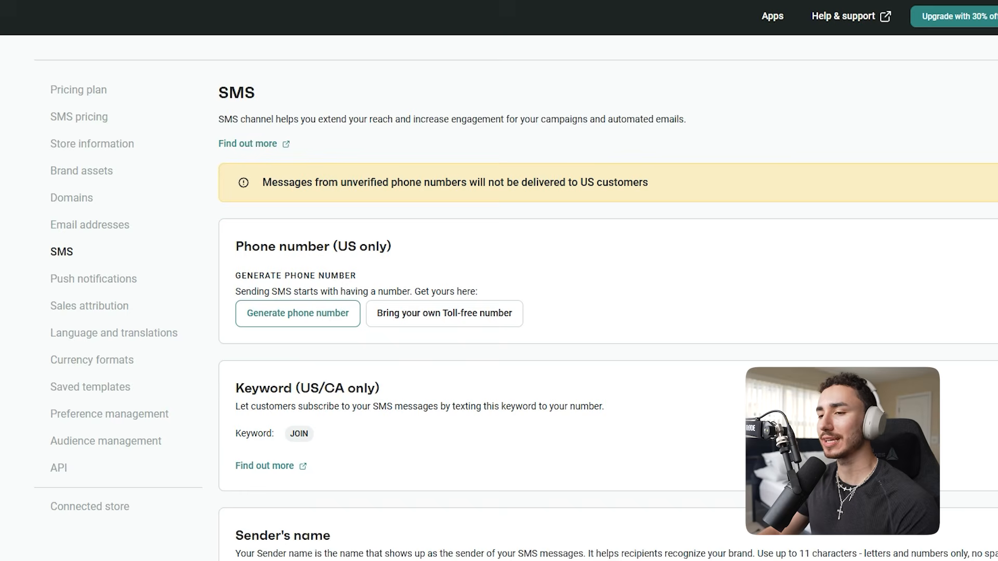
Start generating a US phone number for SMS in the store settings
{"action": "left_click", "coordinate": [298, 314]}
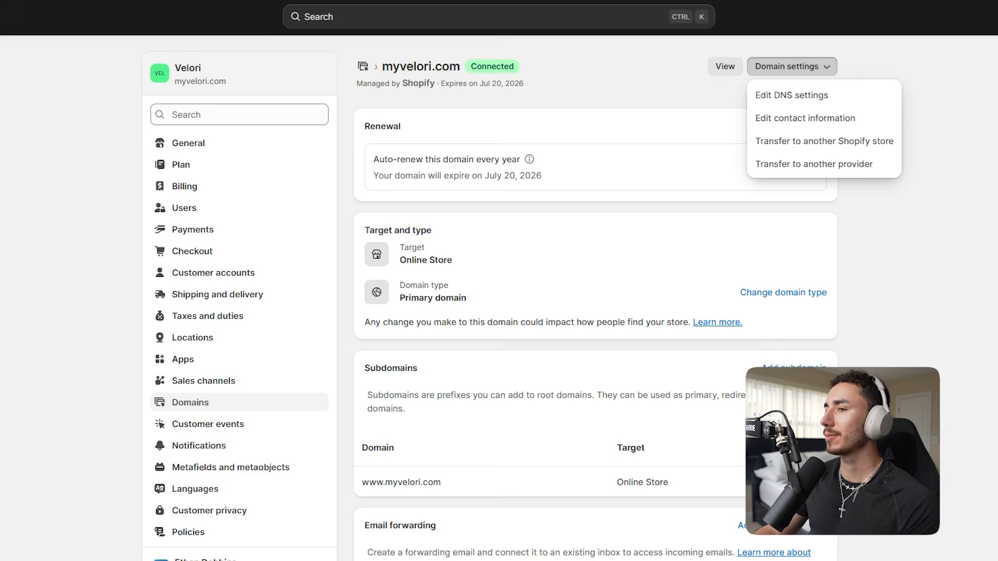
In Shopify, start a custom TXT record in the DNS settings of myvelori.com and paste the verification token as its value
{"action": "left_click", "coordinate": [791, 95]}
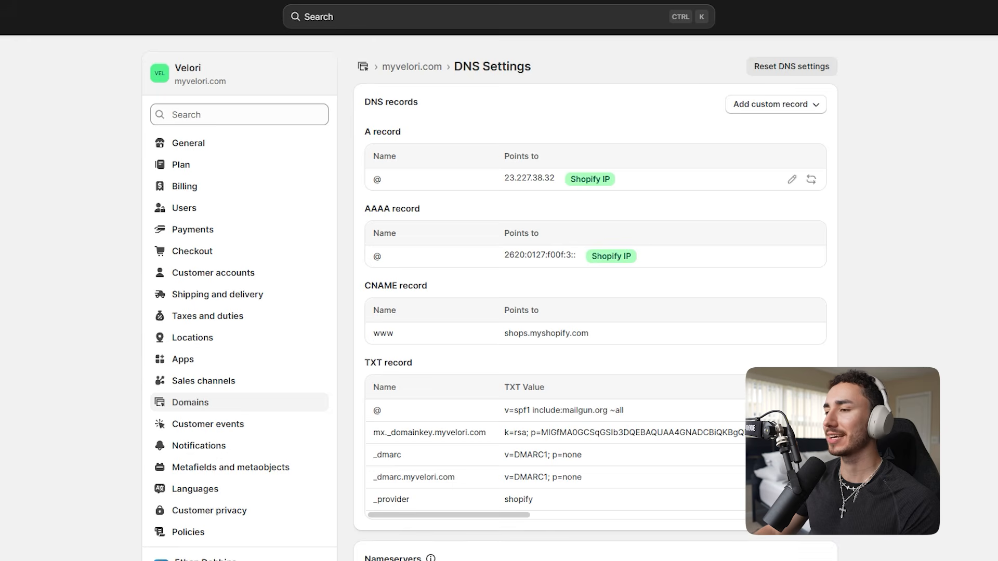
{"action": "left_click", "coordinate": [770, 103]}
{"action": "left_click", "coordinate": [768, 225]}
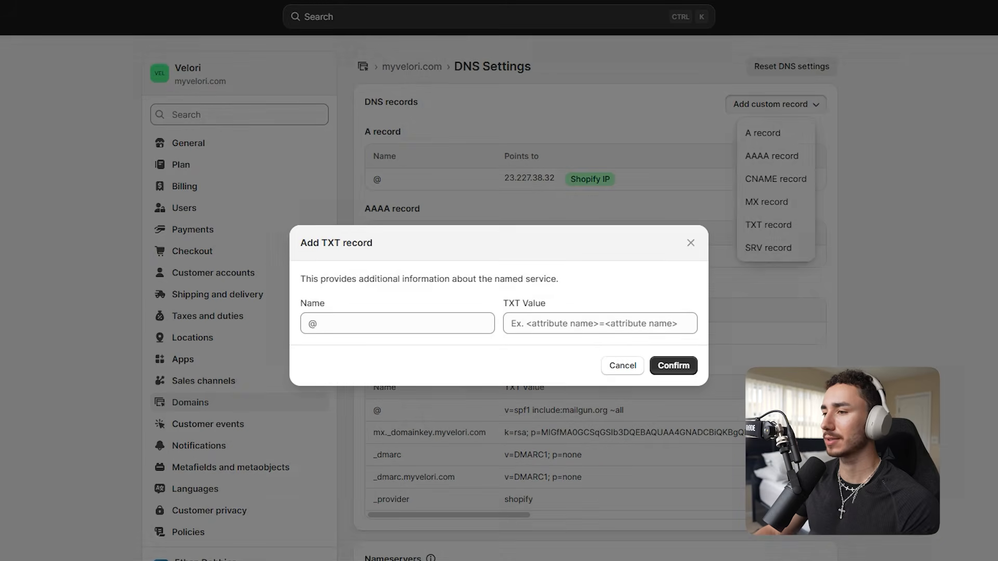
{"action": "left_click", "coordinate": [600, 323]}
{"action": "key", "text": "ctrl+v"}
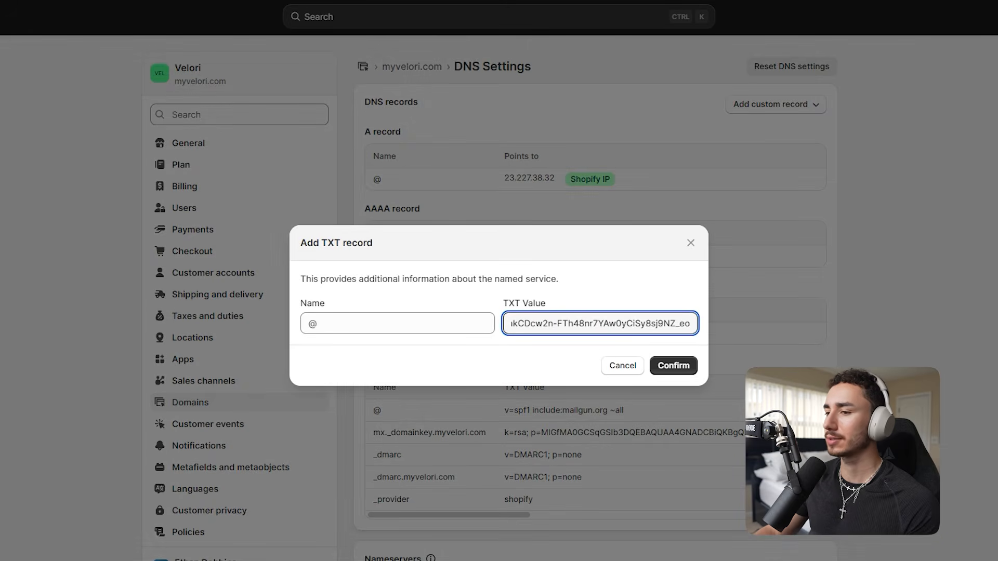
{"action": "left_click", "coordinate": [397, 324]}
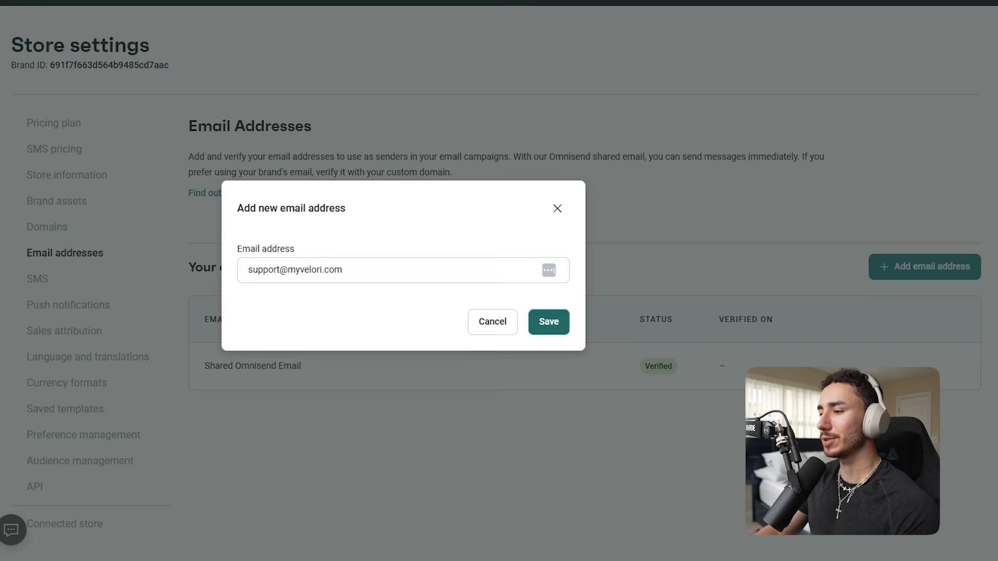
Back in Omnisend, send the verification email for the store's support sender address
{"action": "left_click", "coordinate": [549, 322]}
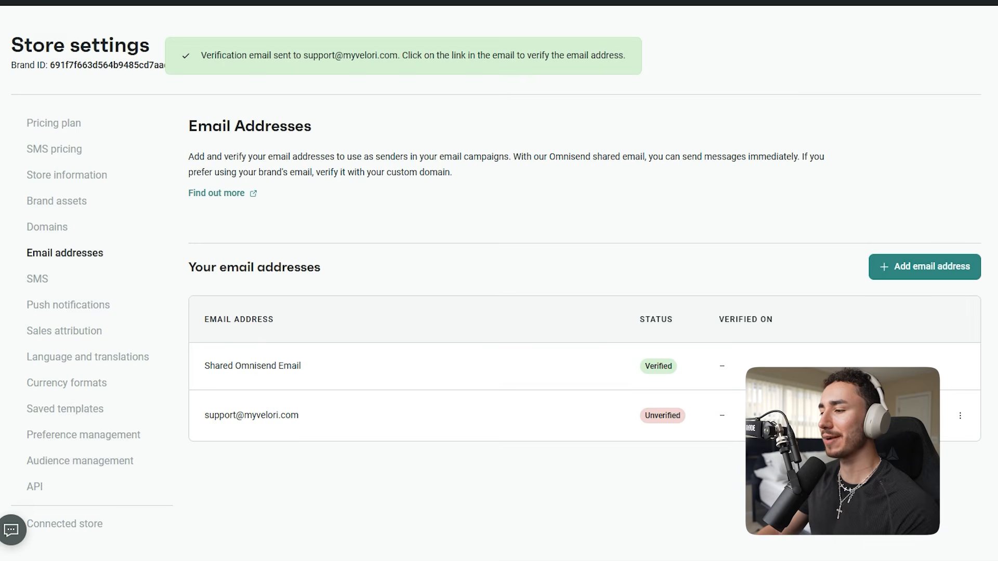